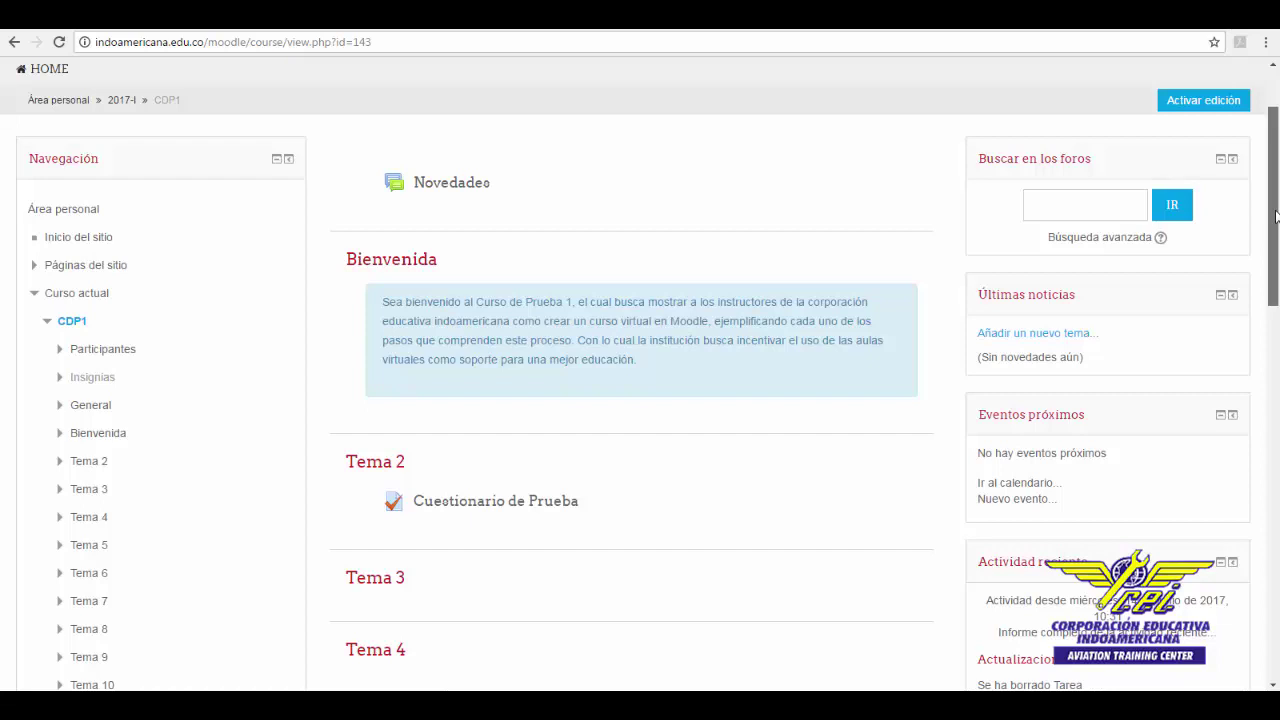
Turn on course editing and add a Tarea activity to Tema 3
left_click_drag(1275, 215, 1271, 350)
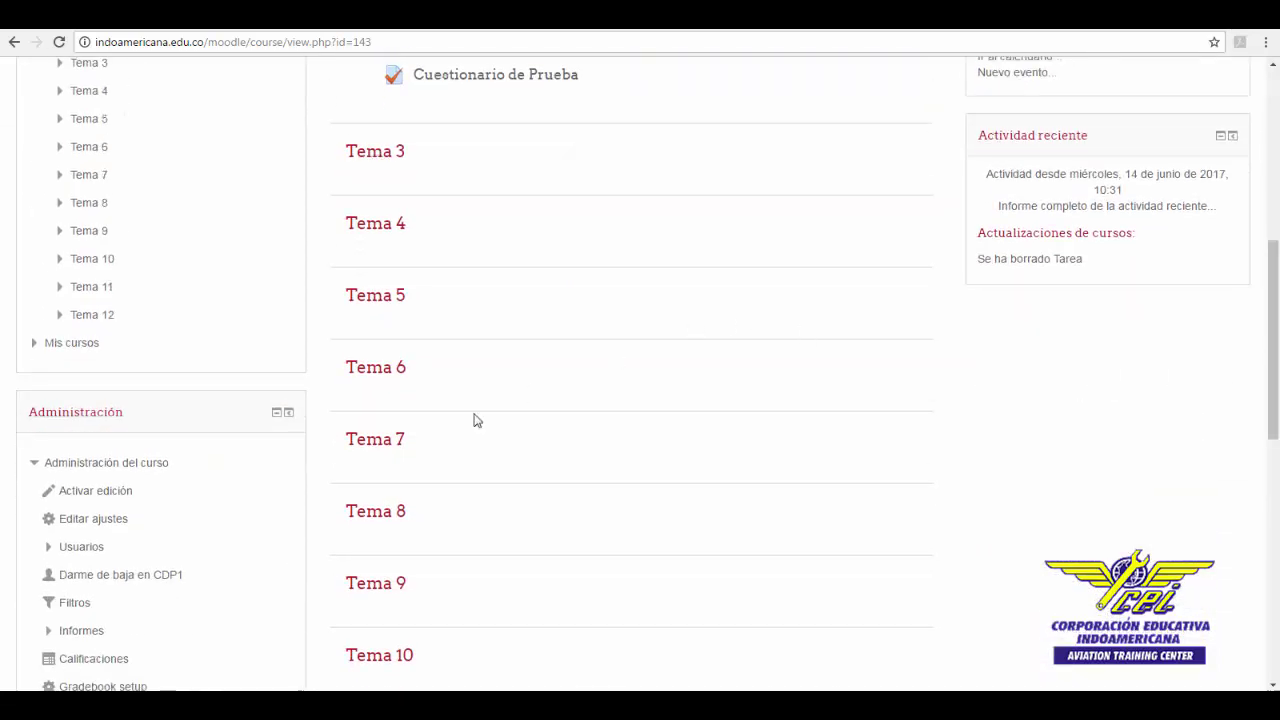
left_click(88, 491)
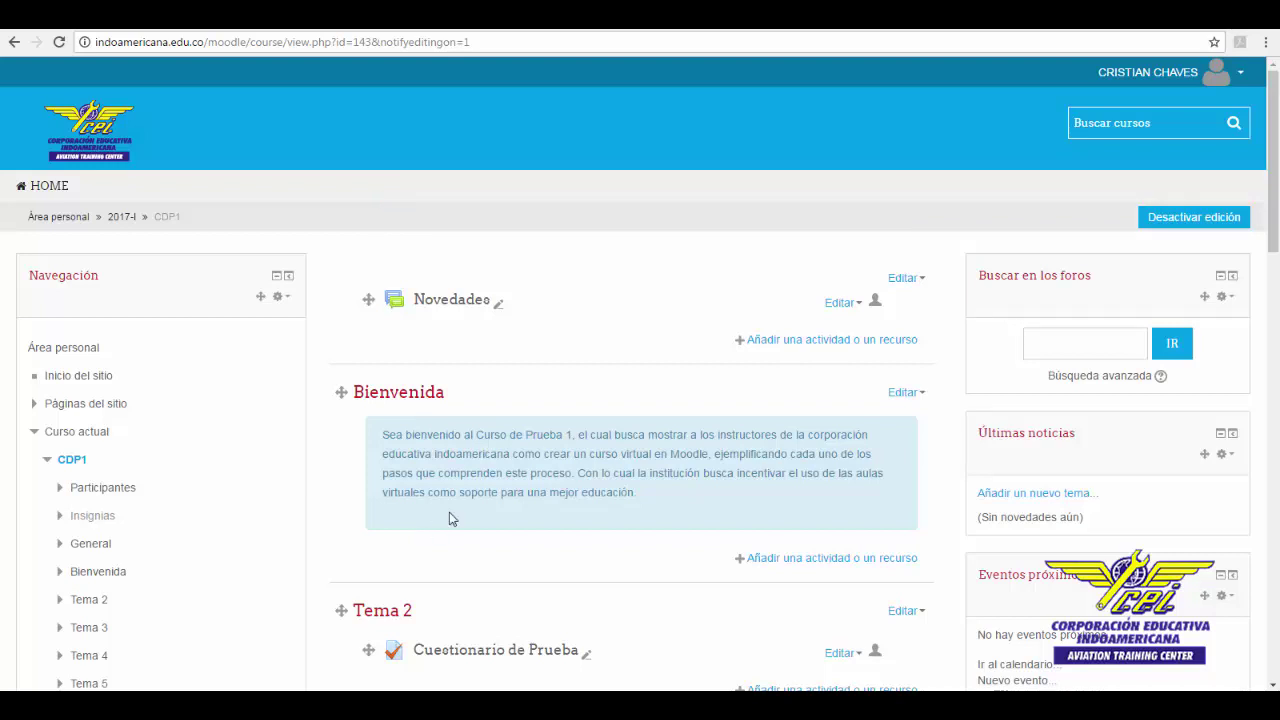
left_click_drag(1273, 200, 1277, 304)
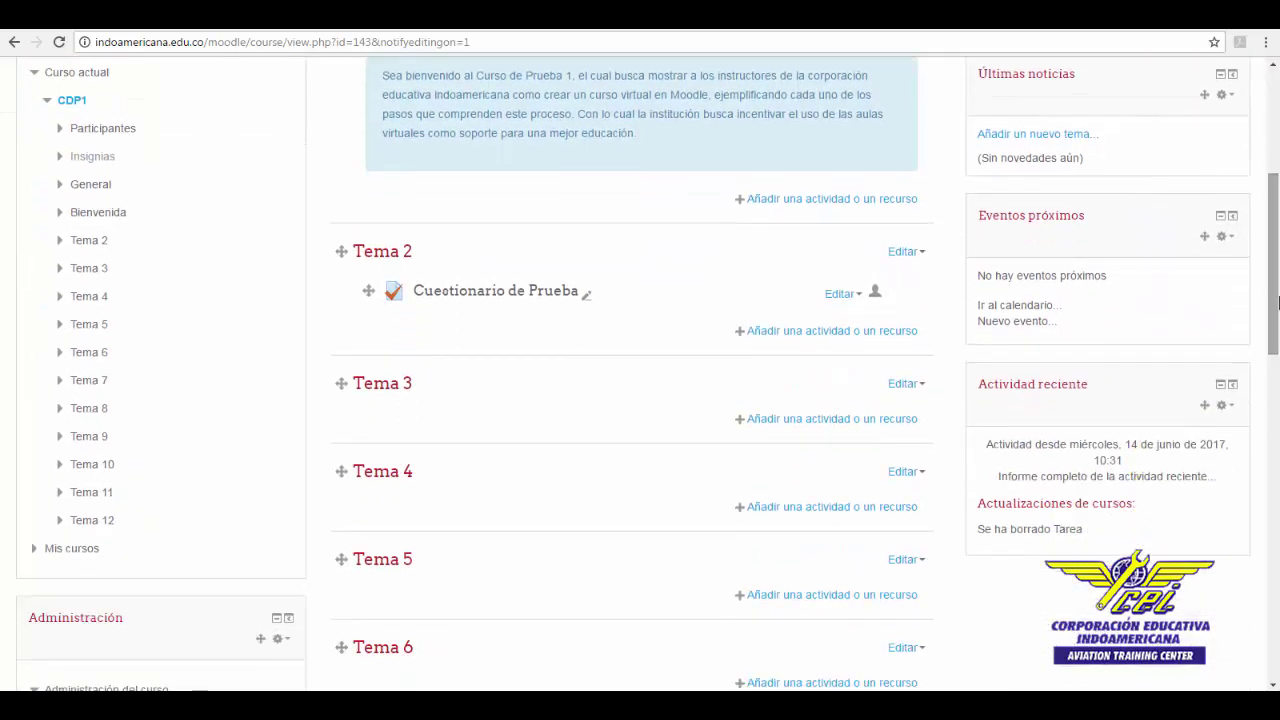
left_click(835, 419)
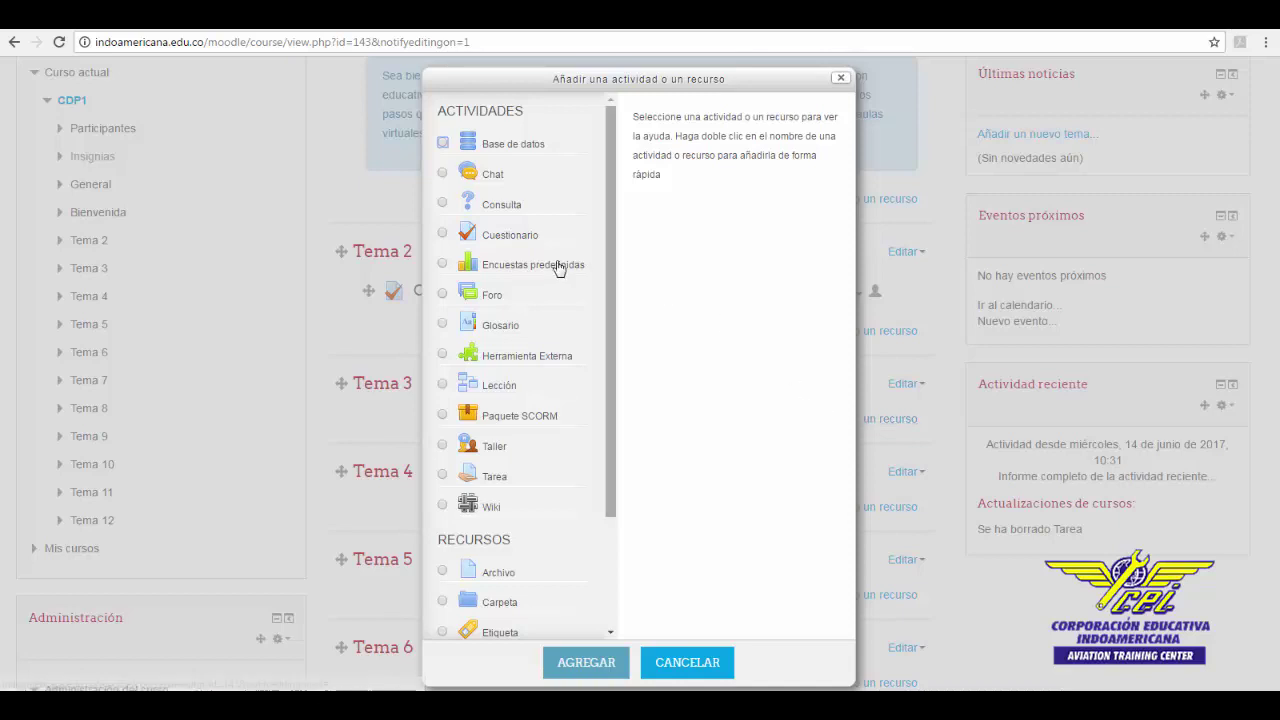
left_click(443, 474)
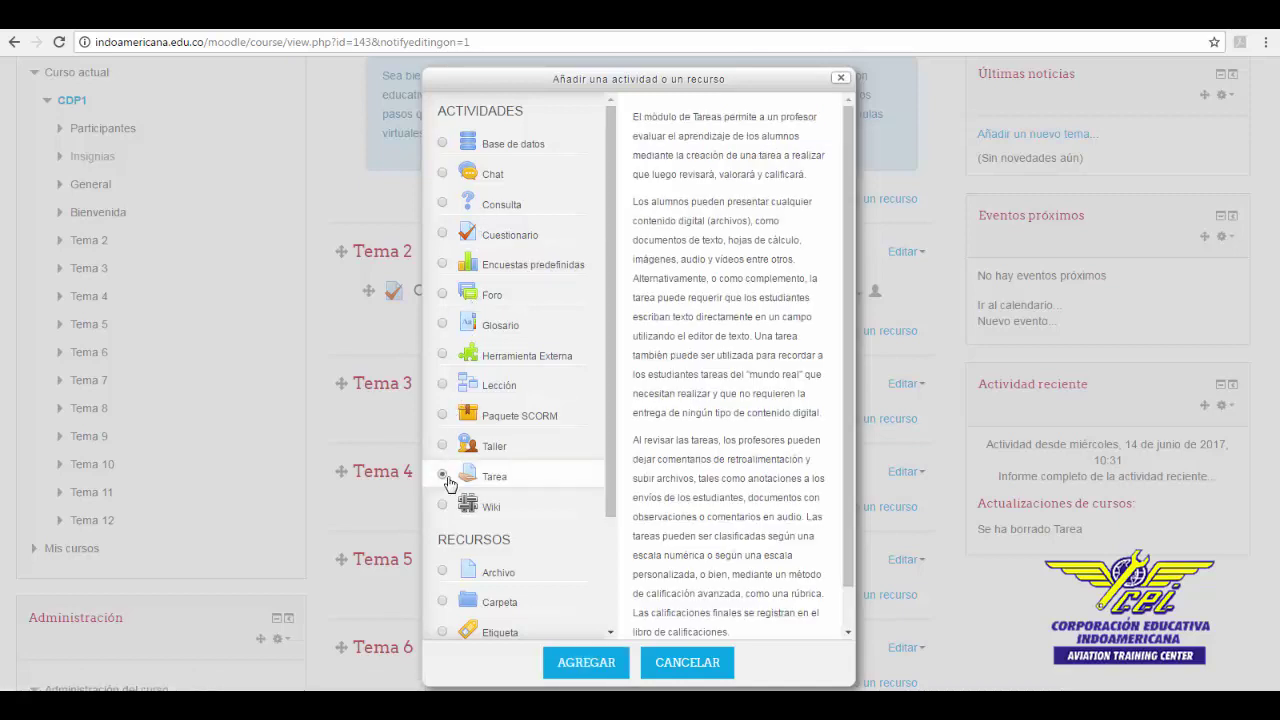
left_click(578, 664)
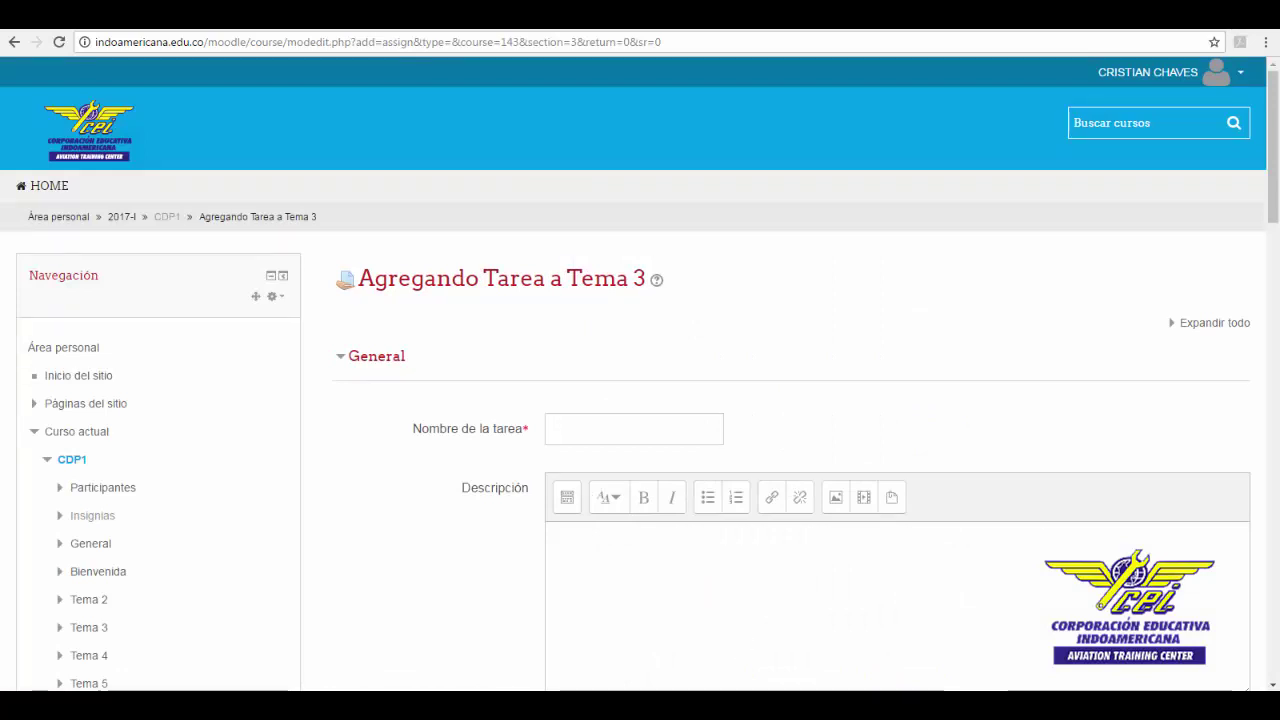
Name the assignment "TAREA 1" and enter the description "Realizar un documento en el cual se explique detalladamente como crear un curso en Moodle."
scroll(823, 160, "down", 3)
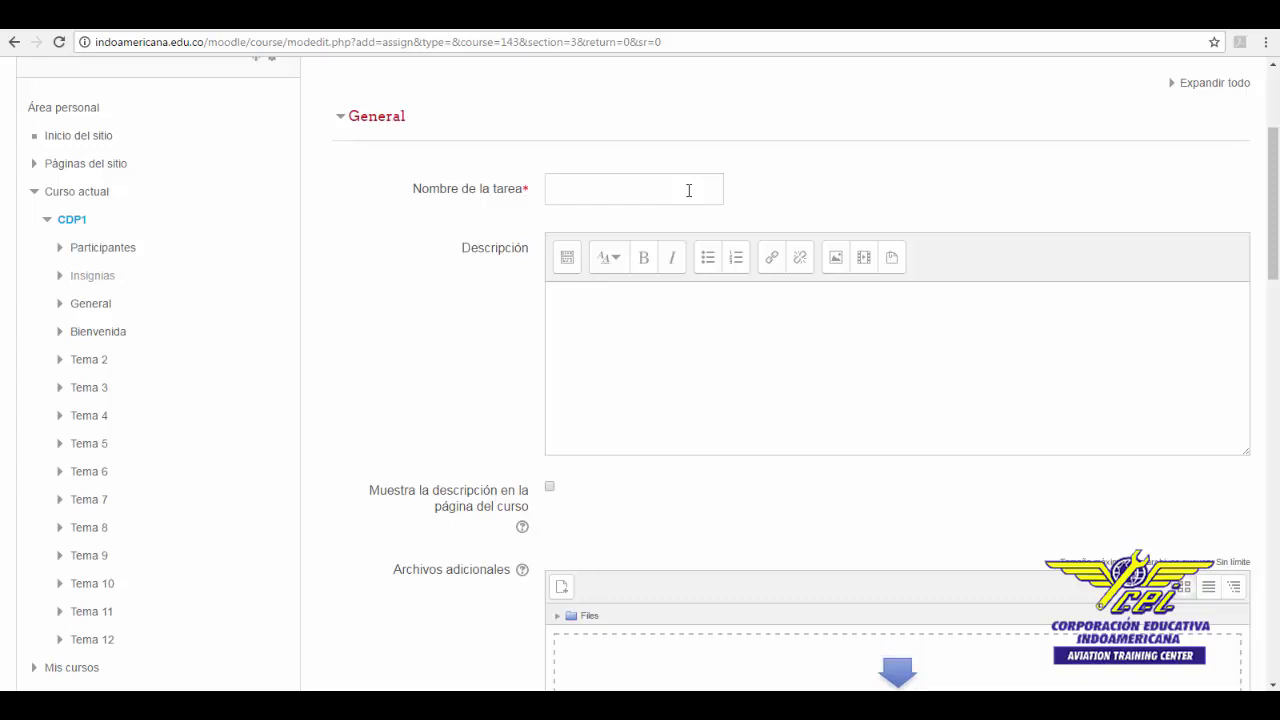
left_click(688, 190)
type("TAREA 1")
left_click(648, 315)
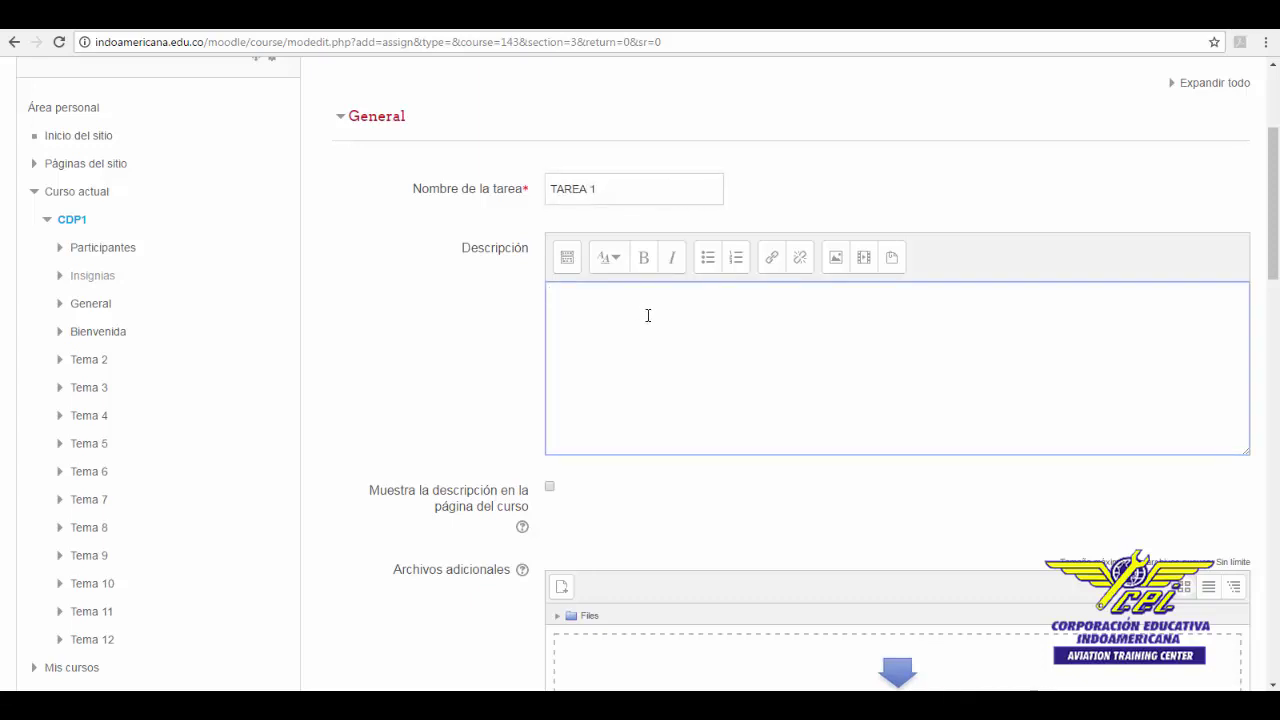
type("Realizar un documento en el cual explique detalladamente como crear un curso en Moodle")
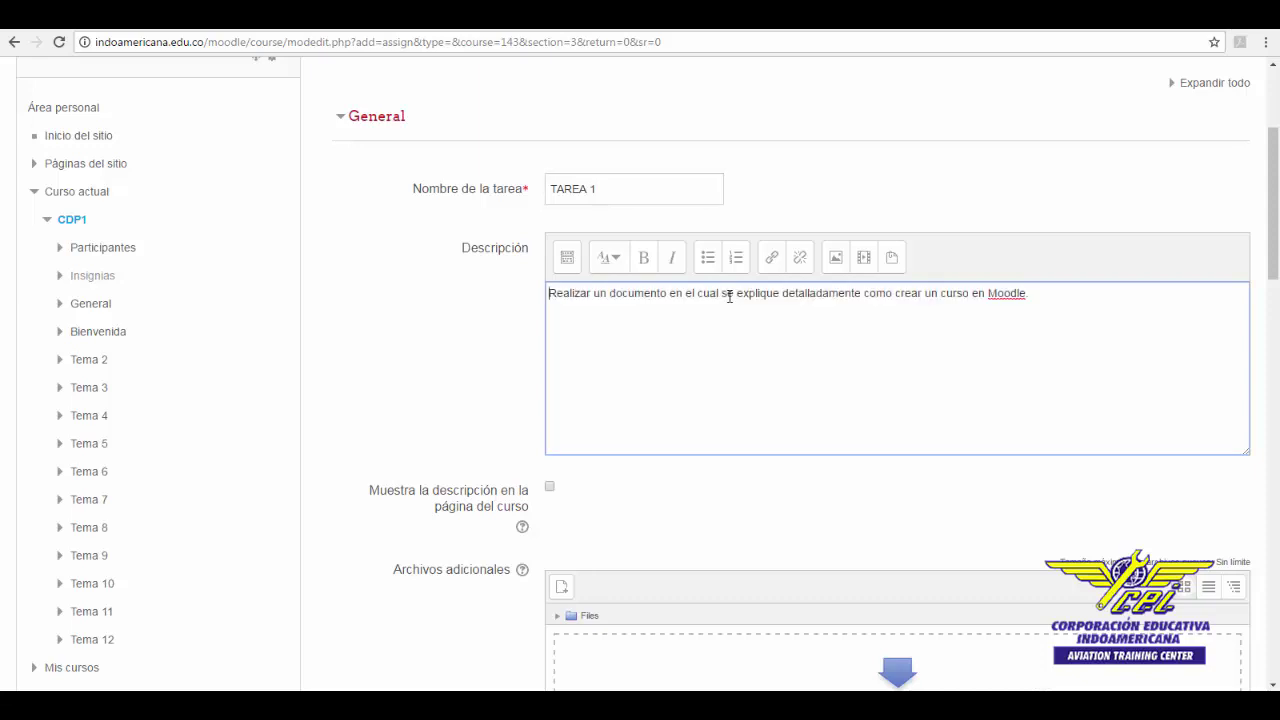
Allow submissions from 15 junio 2017 and set the due date to 20 junio 2017
scroll(700, 310, "down", 5)
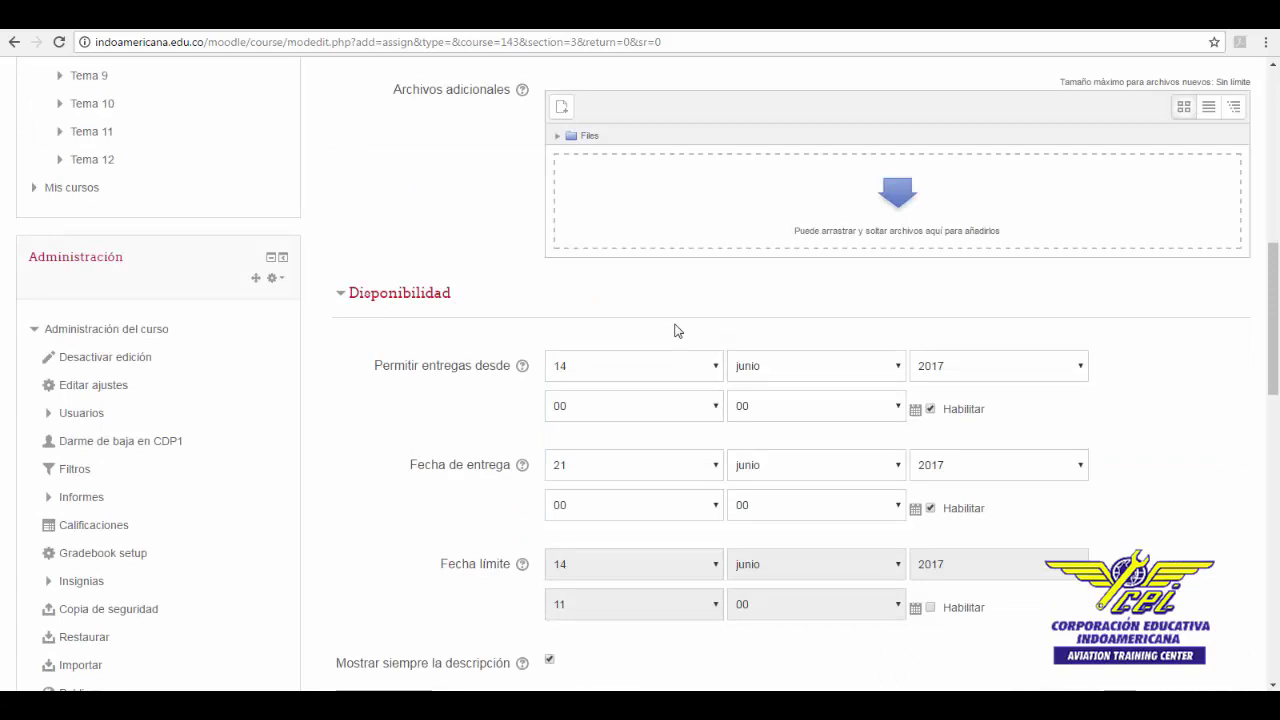
scroll(676, 330, "down", 1)
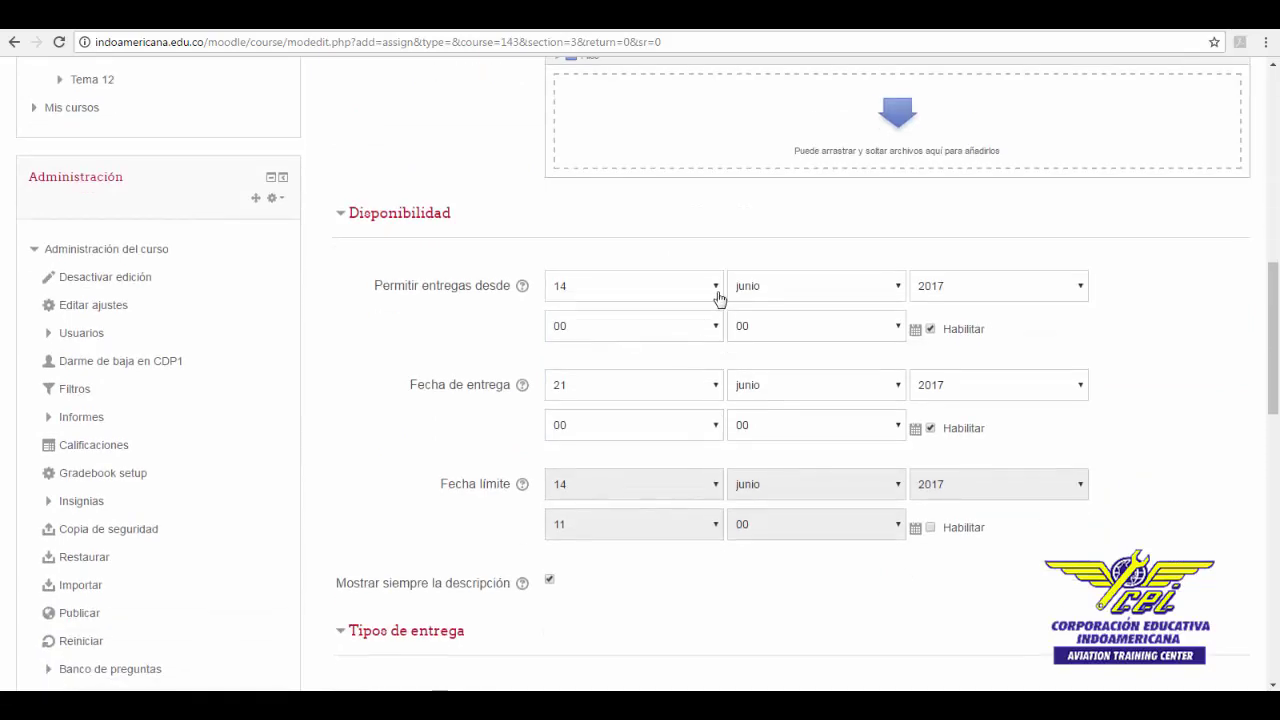
left_click(716, 288)
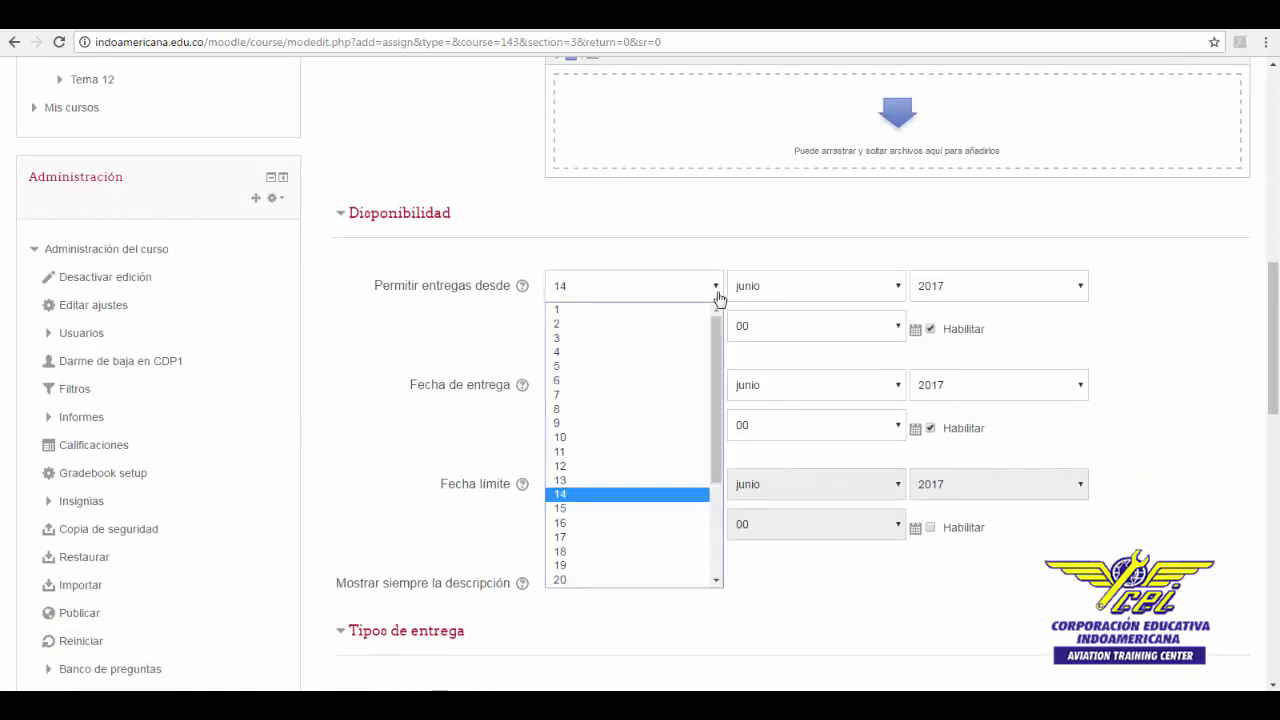
left_click(606, 509)
left_click(716, 386)
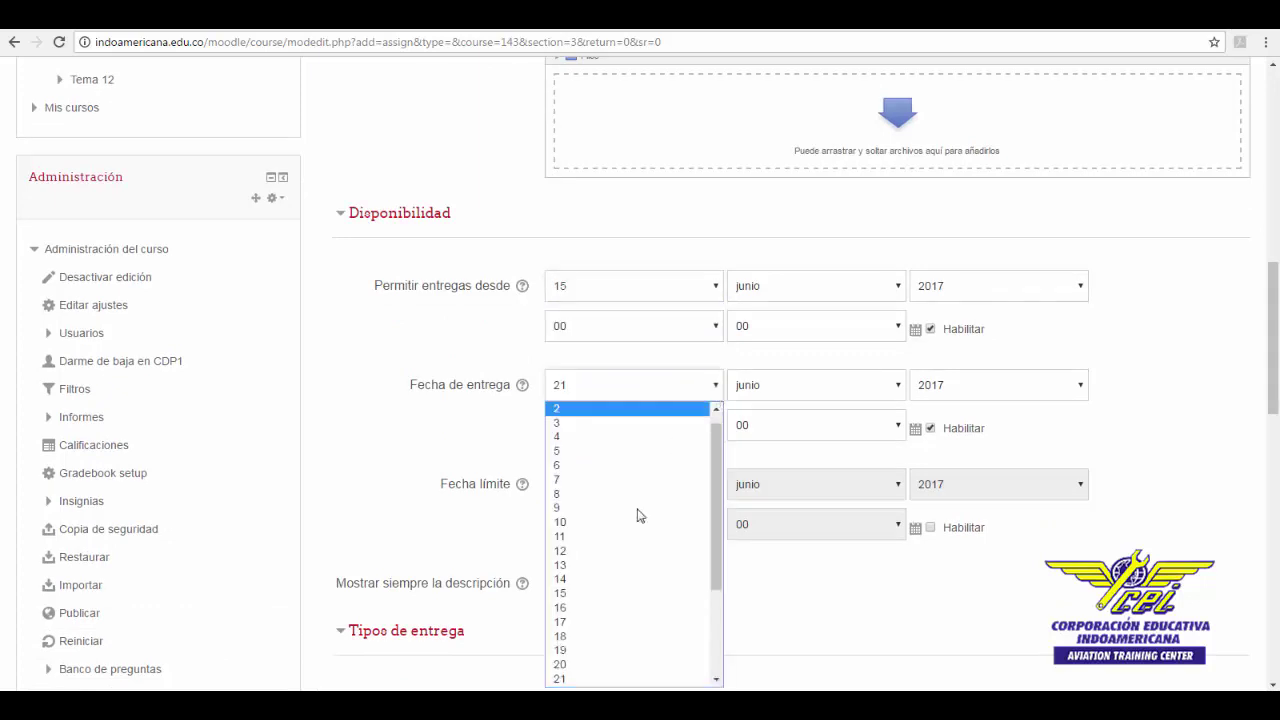
left_click(604, 664)
Try Texto en línea as the submission type with the word limit enabled, and restore Archivos enviados as the only type
scroll(658, 478, "down", 4)
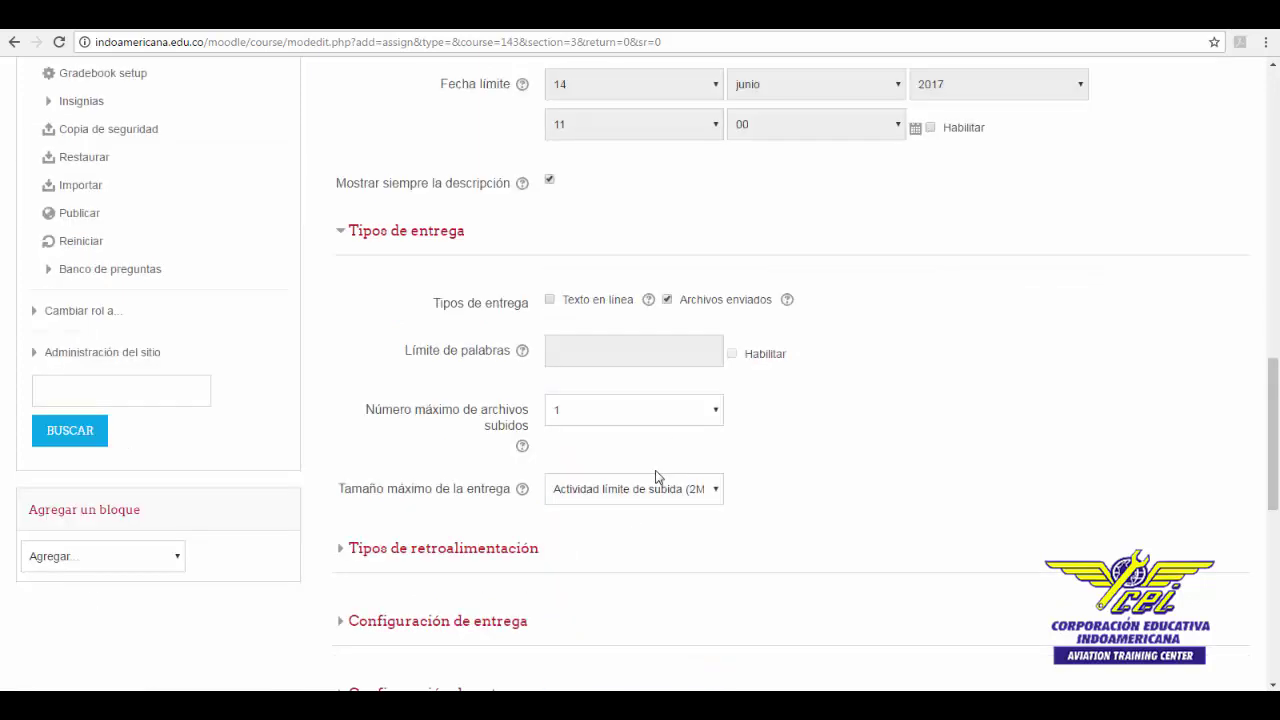
scroll(656, 477, "down", 1)
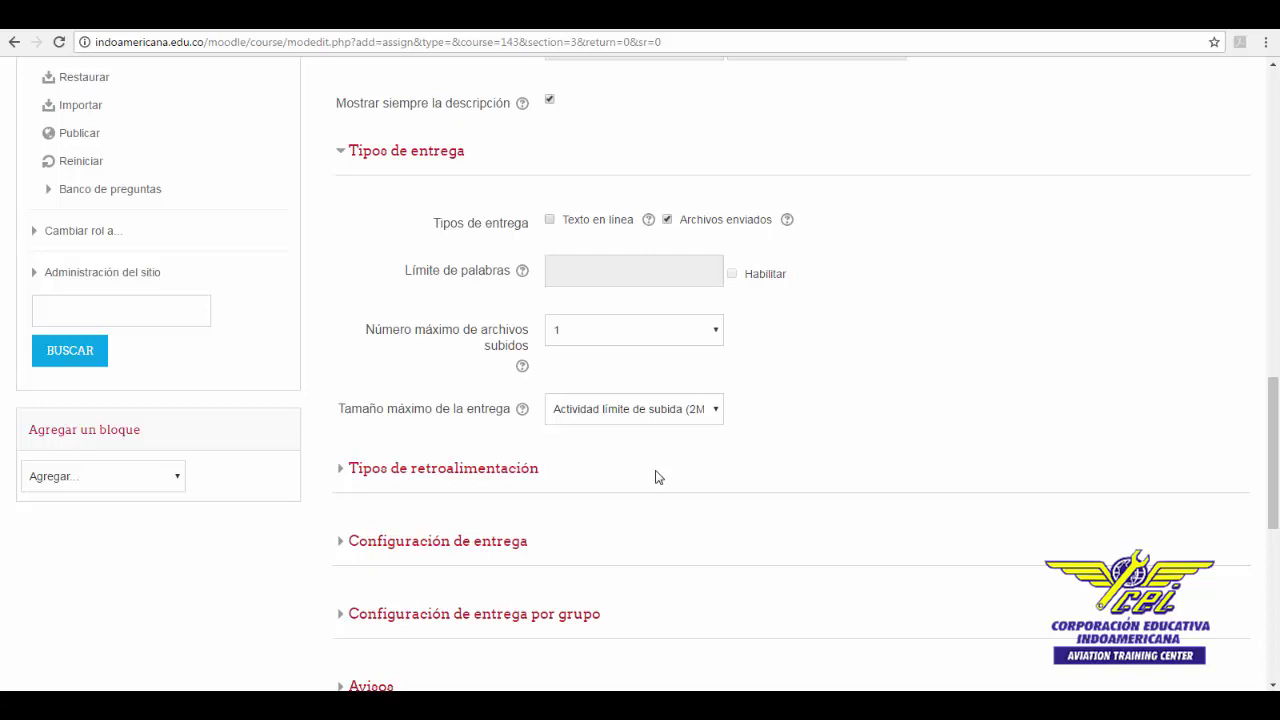
scroll(659, 477, "down", 1)
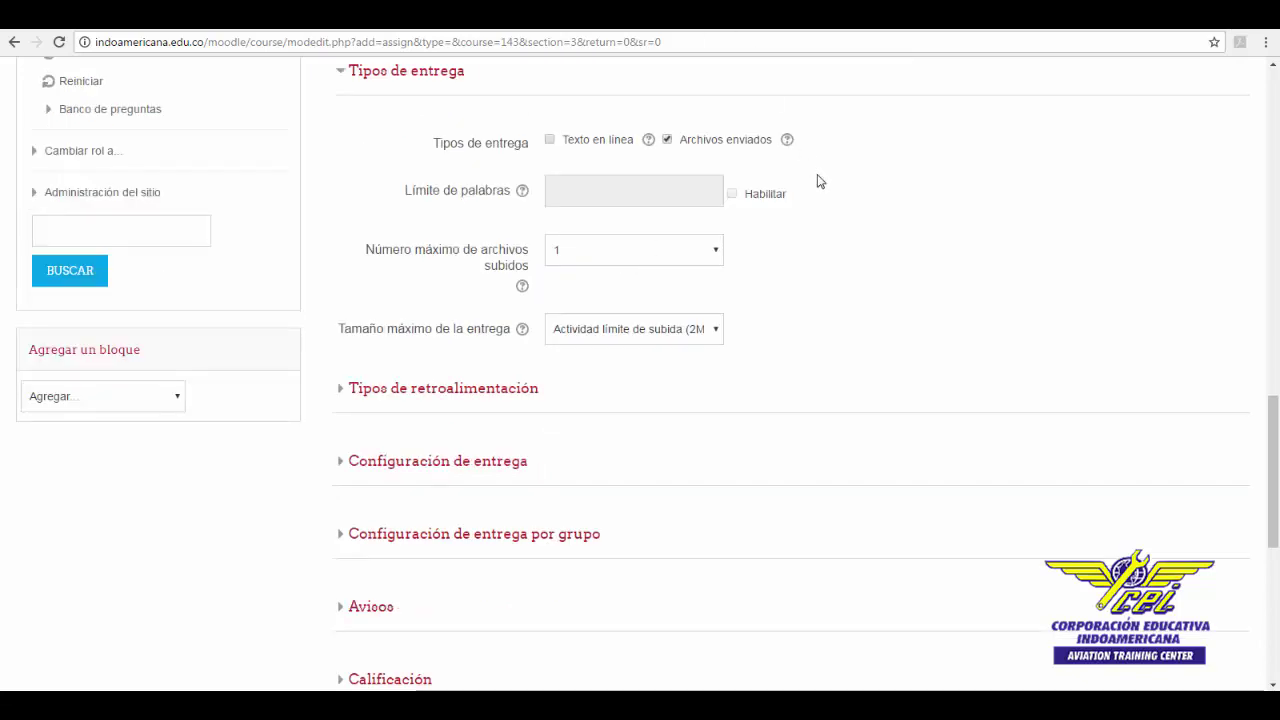
left_click(549, 140)
left_click(667, 139)
left_click(732, 194)
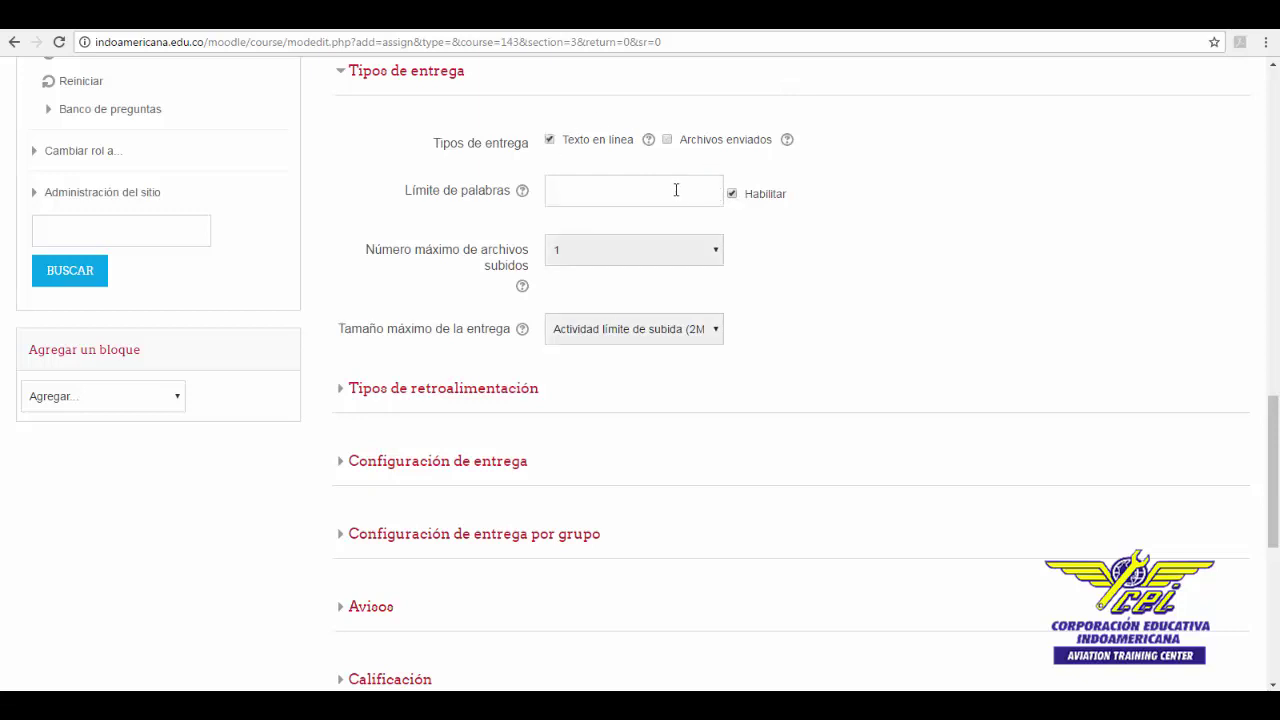
left_click(612, 141)
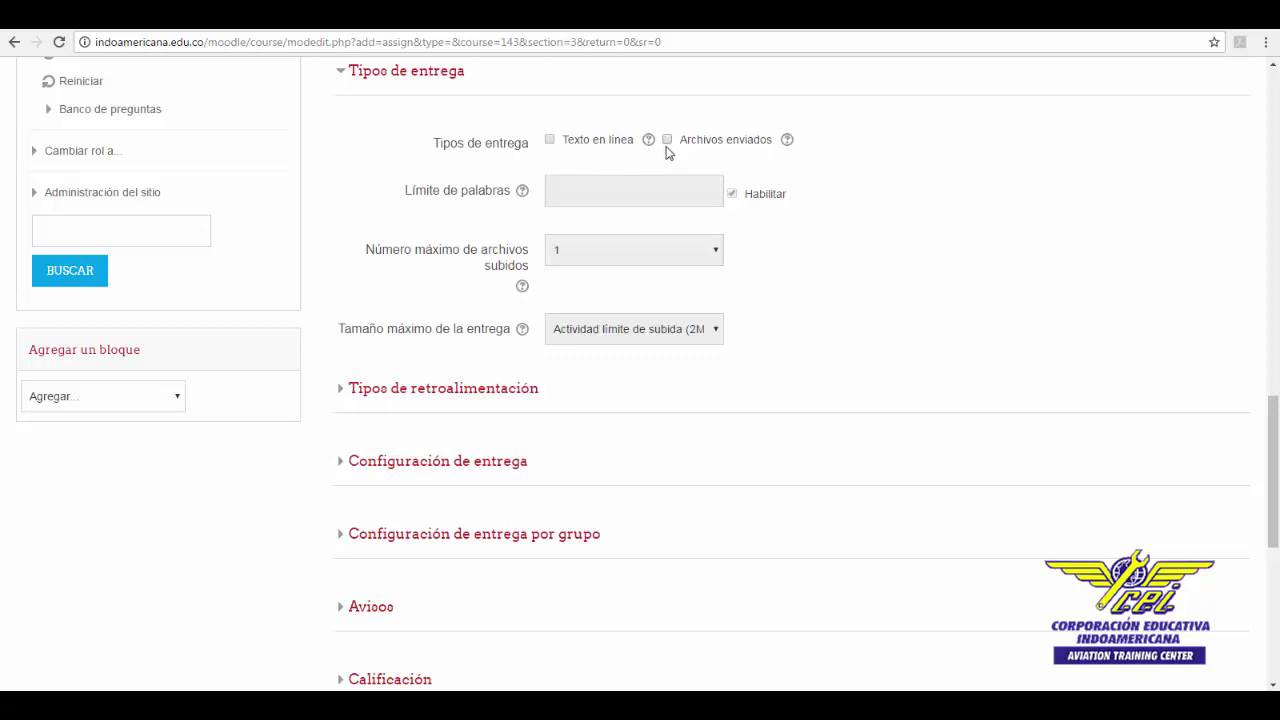
left_click(667, 141)
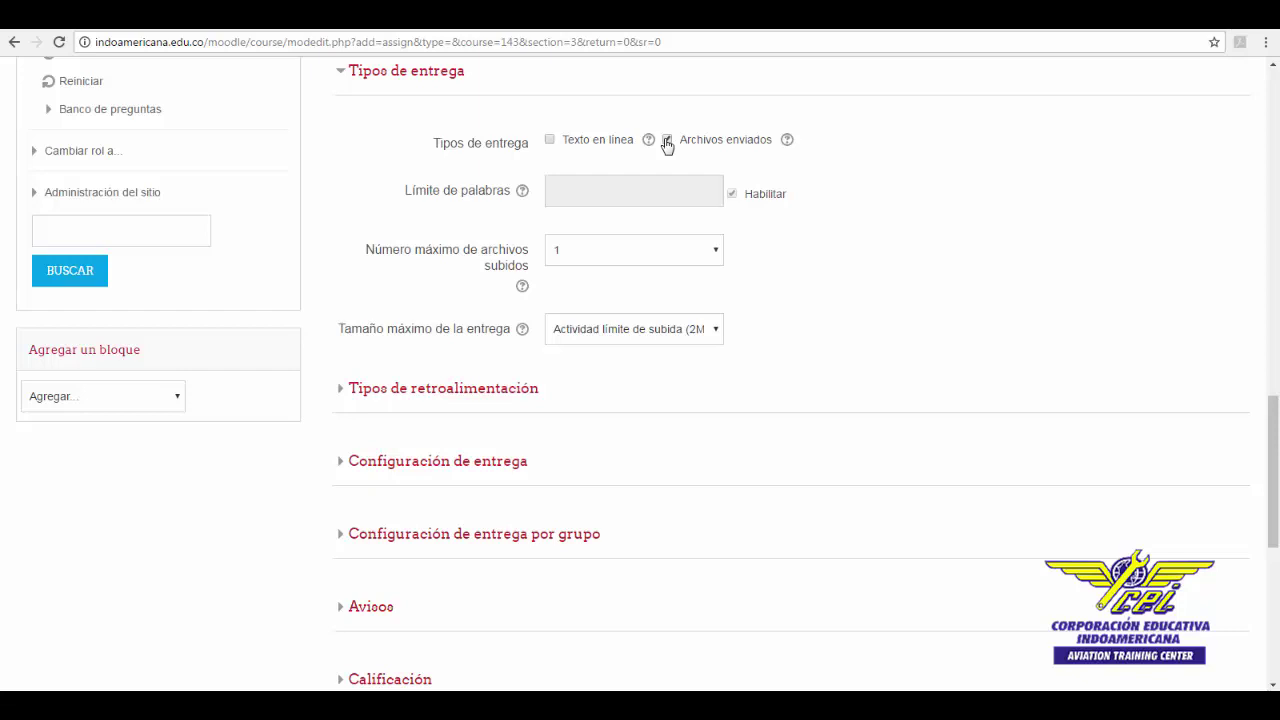
Set the maximum submission size to 2MB
left_click(715, 335)
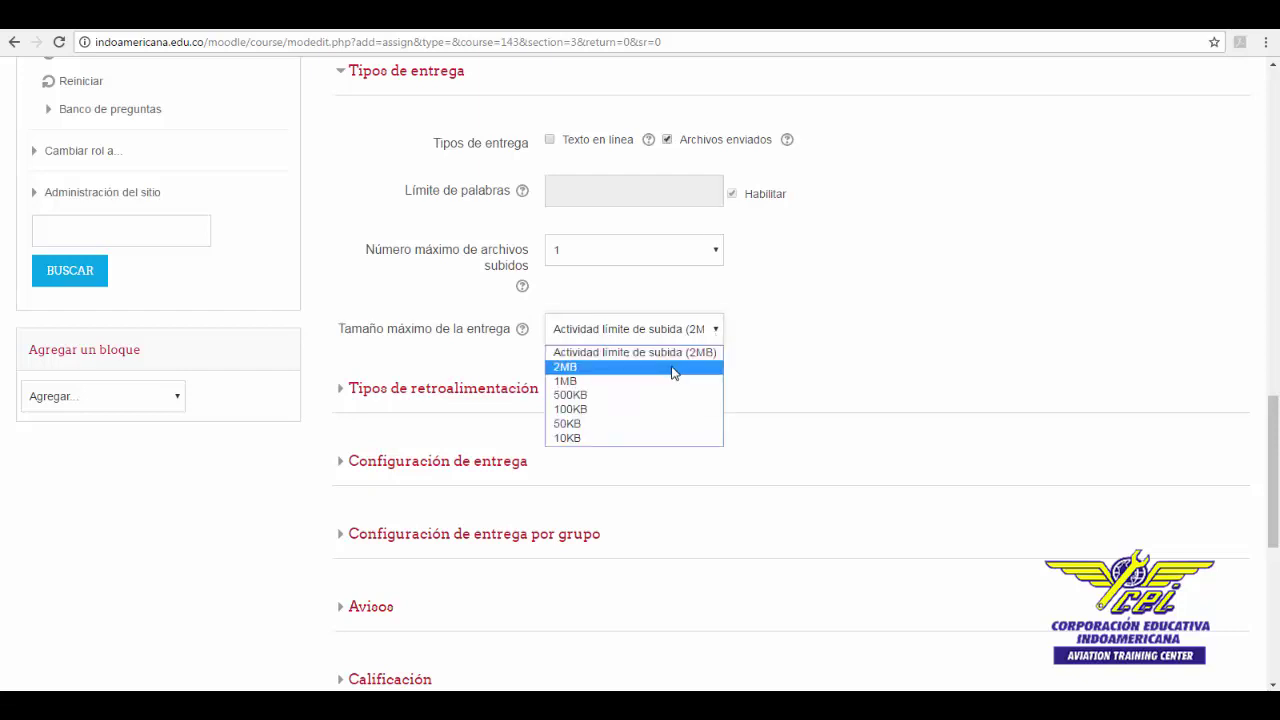
left_click(672, 368)
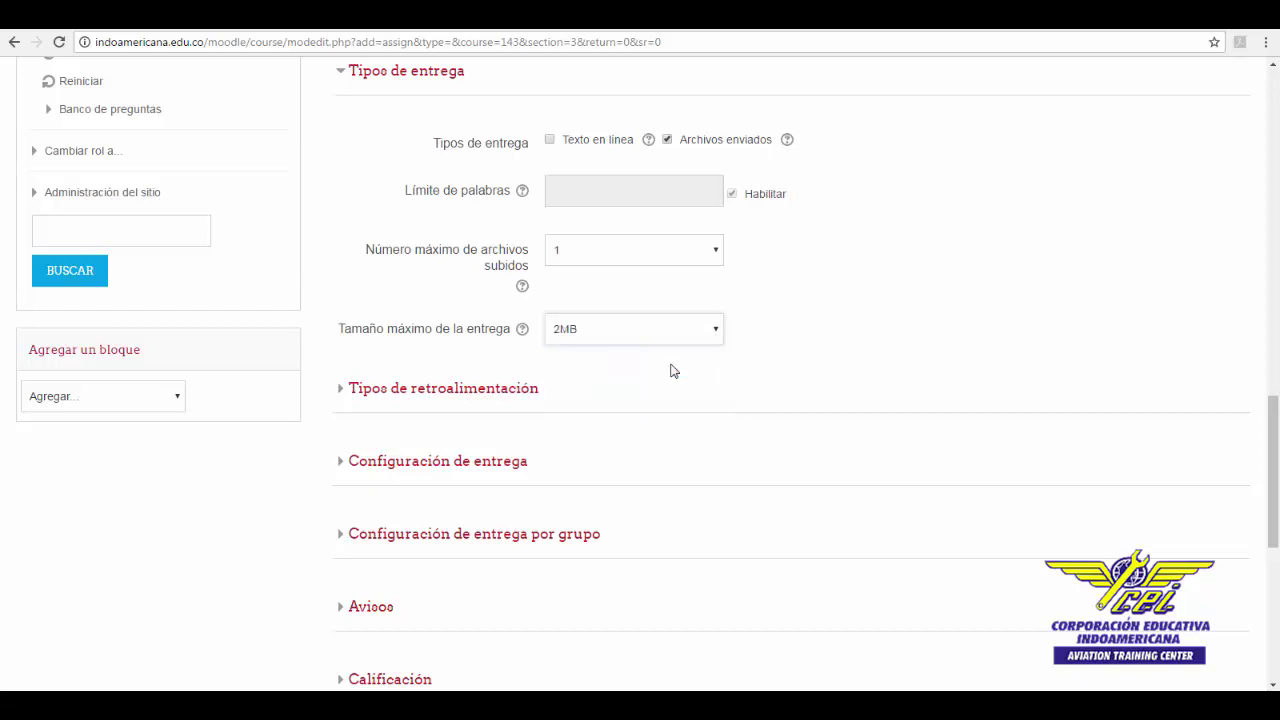
Expand the feedback types and submission settings sections to review their options
scroll(672, 370, "down", 1)
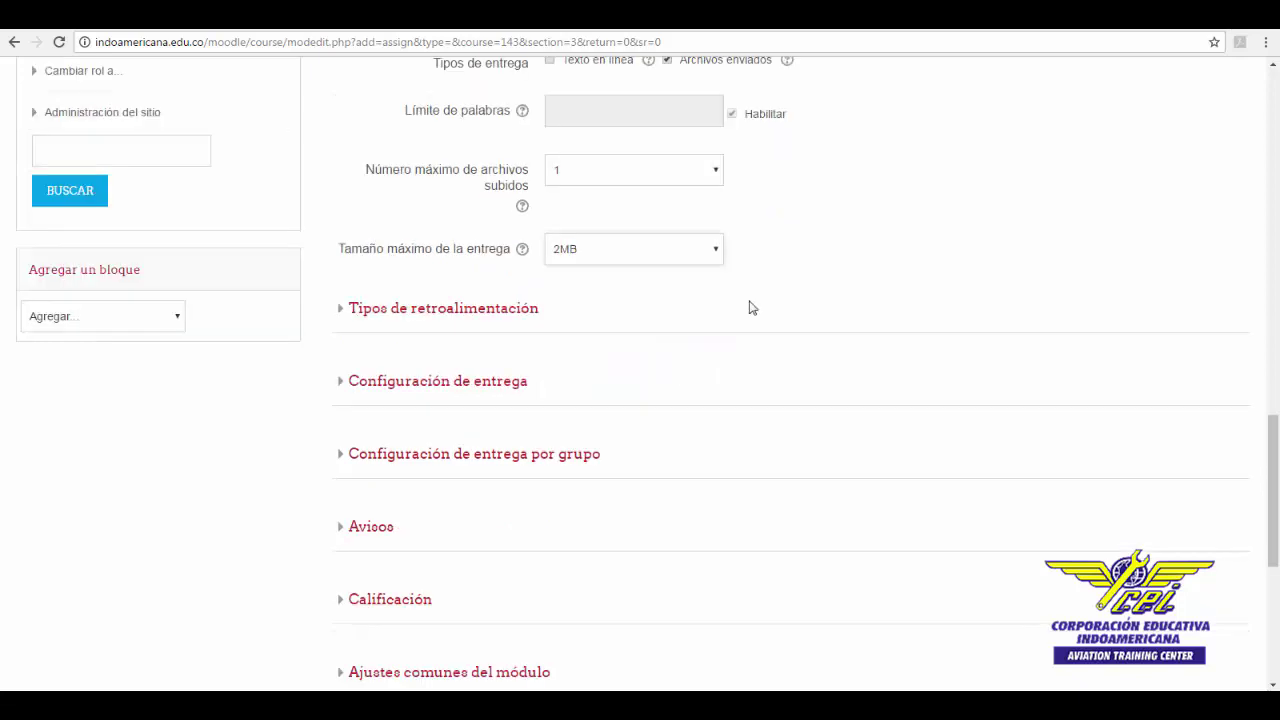
left_click(535, 313)
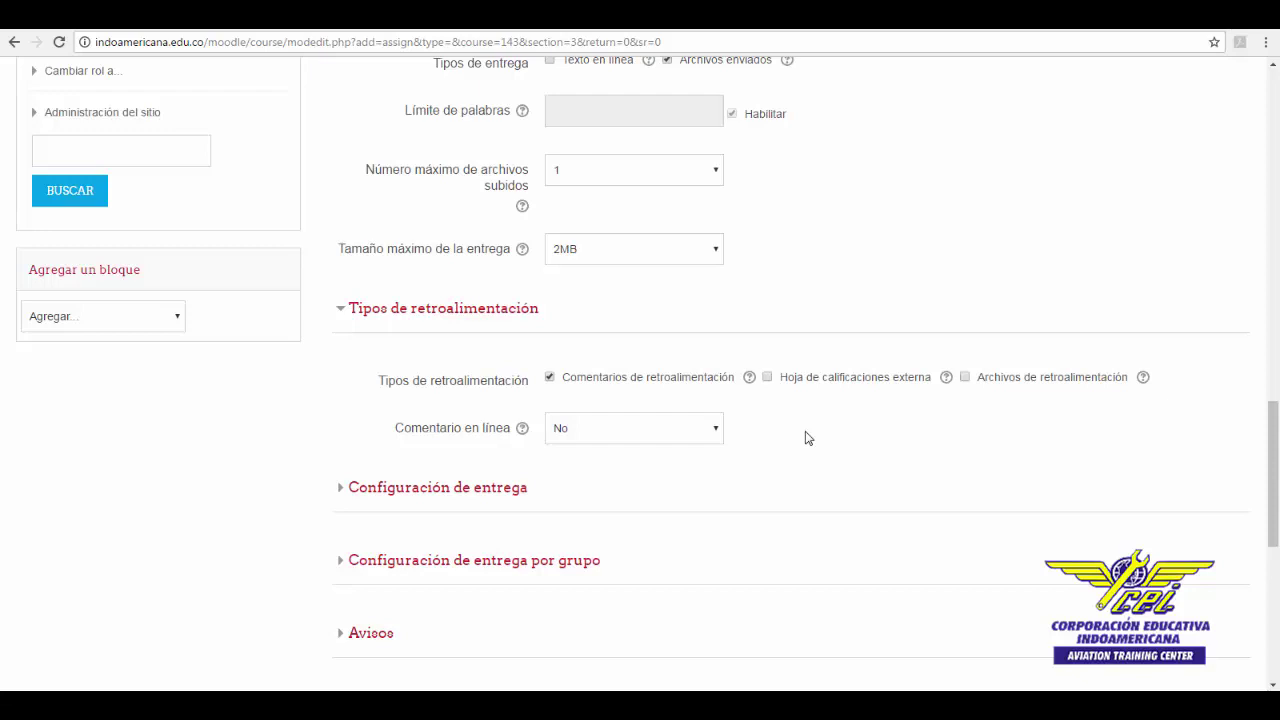
scroll(808, 438, "down", 1)
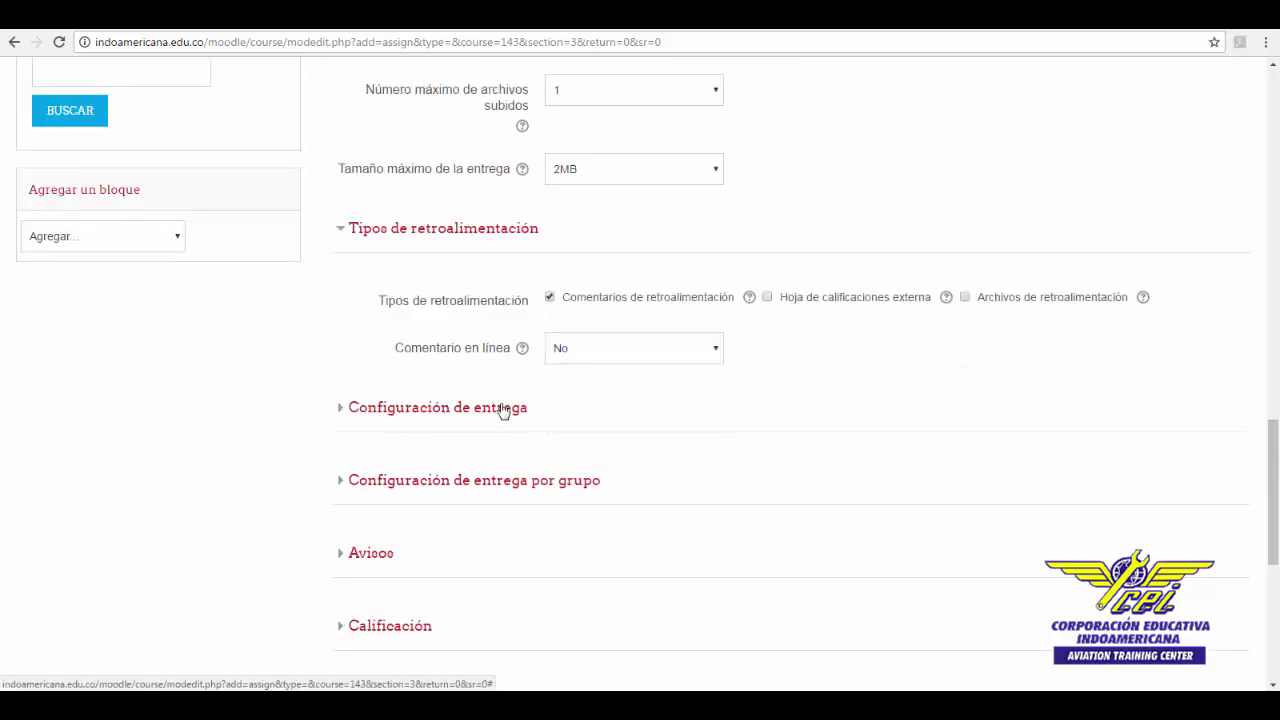
left_click(504, 411)
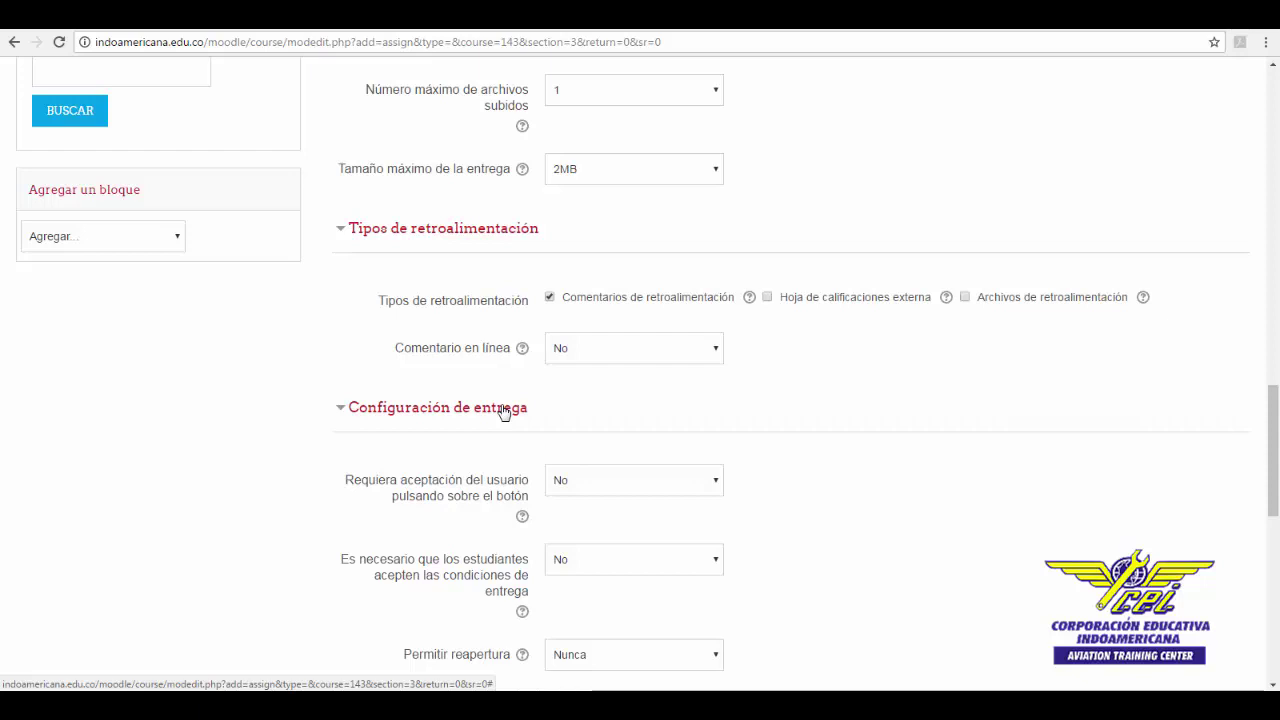
Try manual reopening of submissions, look through the maximum attempts options, and restore reopening to Nunca
scroll(504, 413, "down", 1)
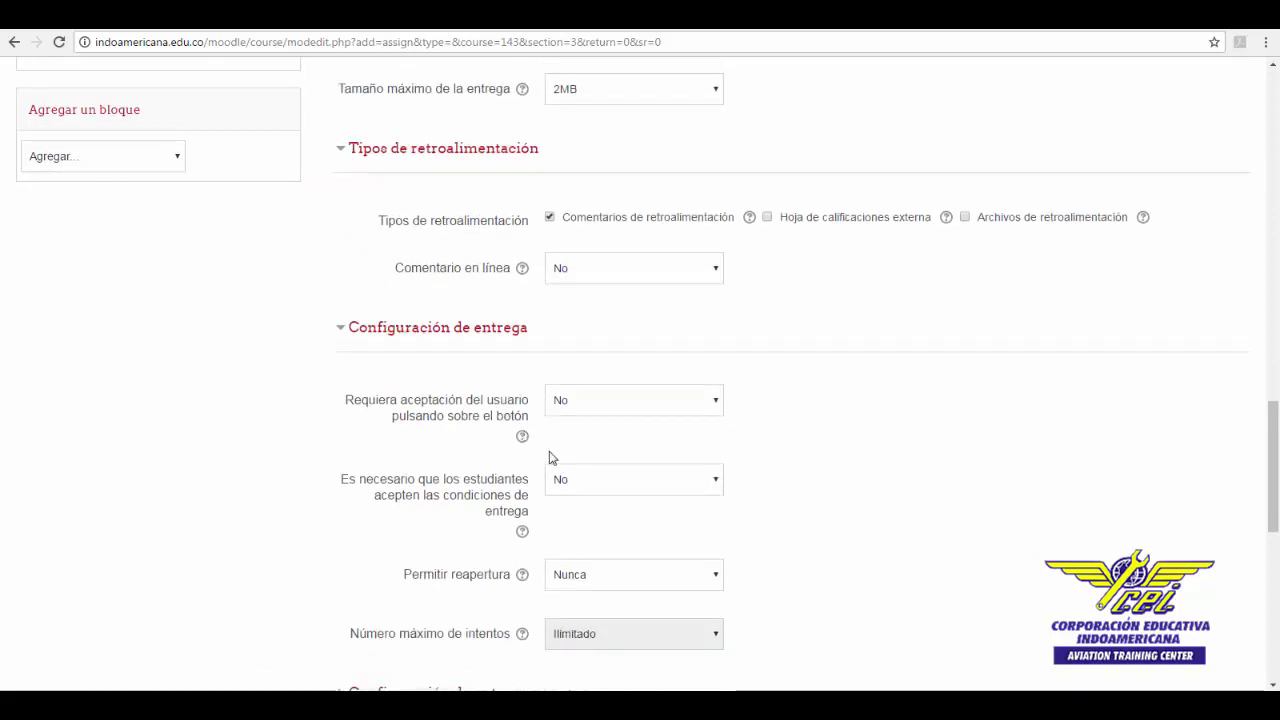
scroll(716, 498, "down", 1)
scroll(716, 498, "down", 1)
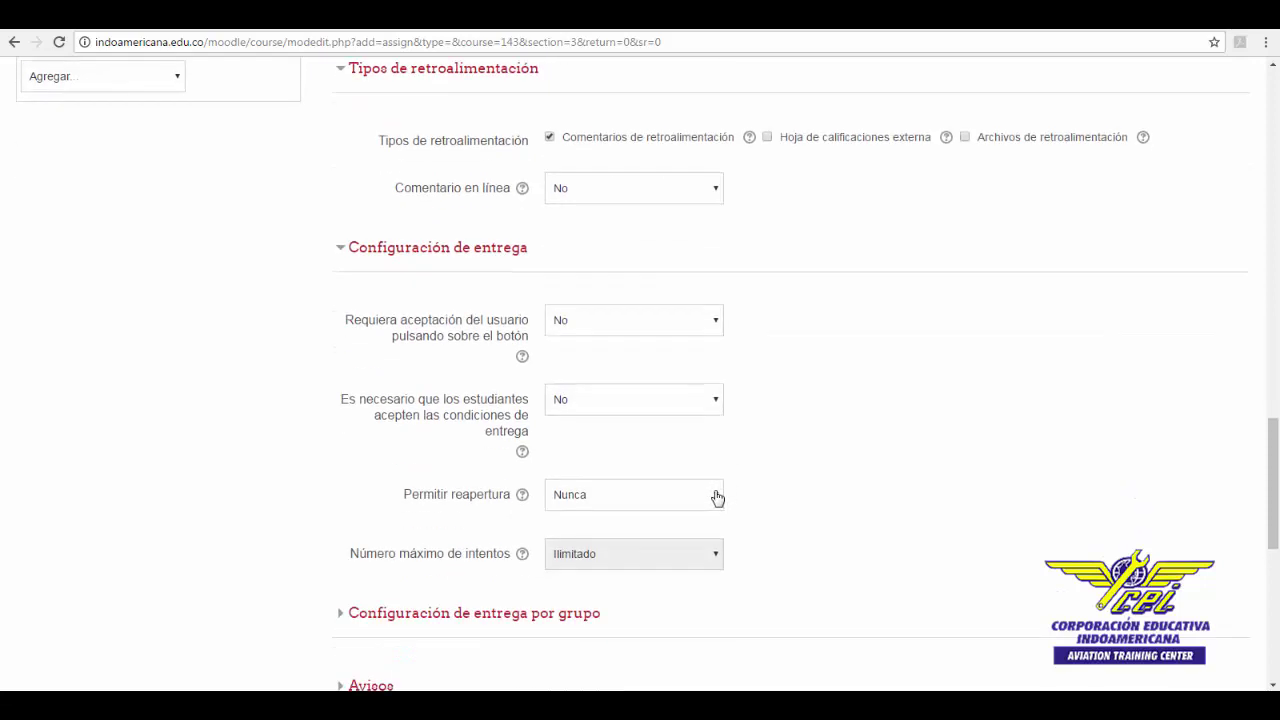
left_click(716, 496)
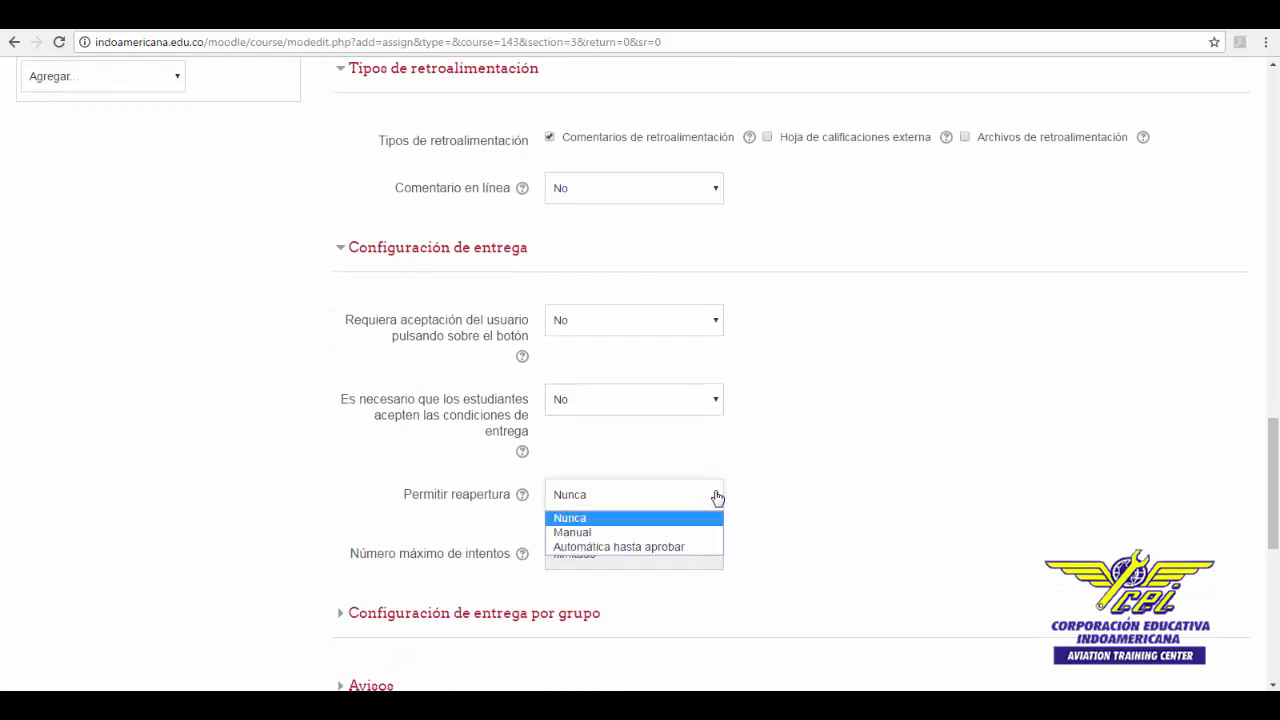
left_click(666, 532)
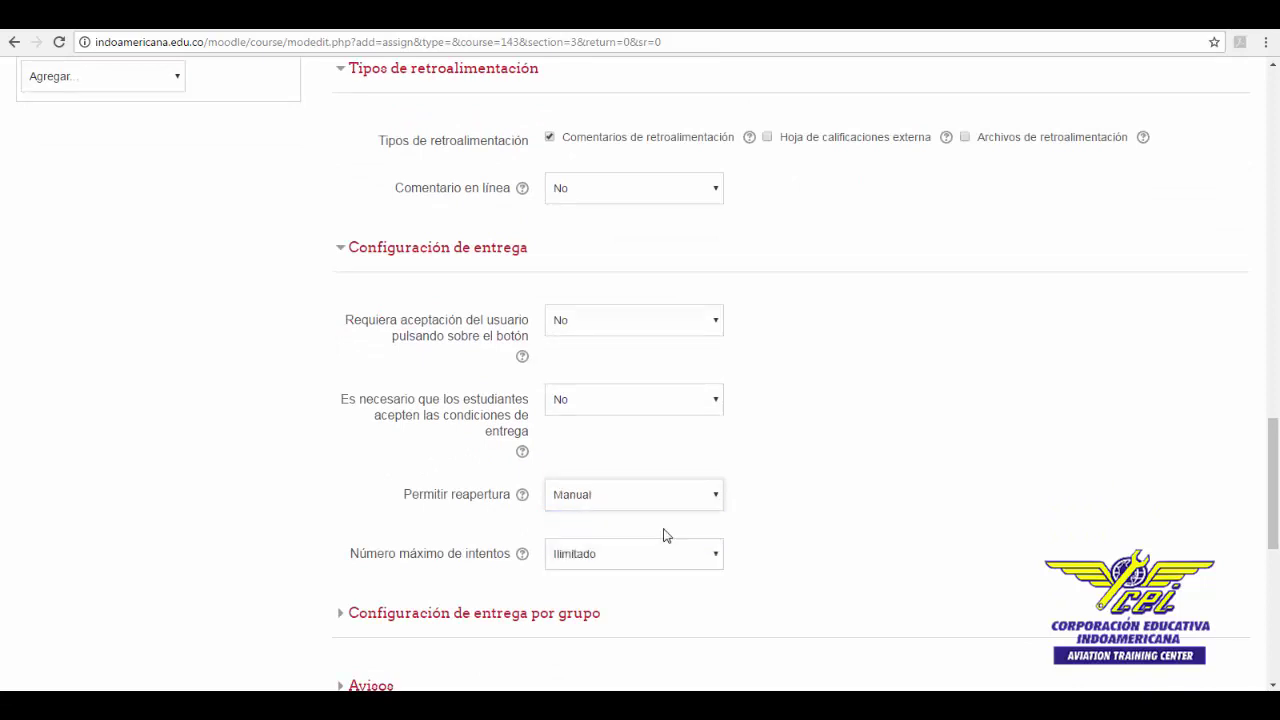
left_click(718, 565)
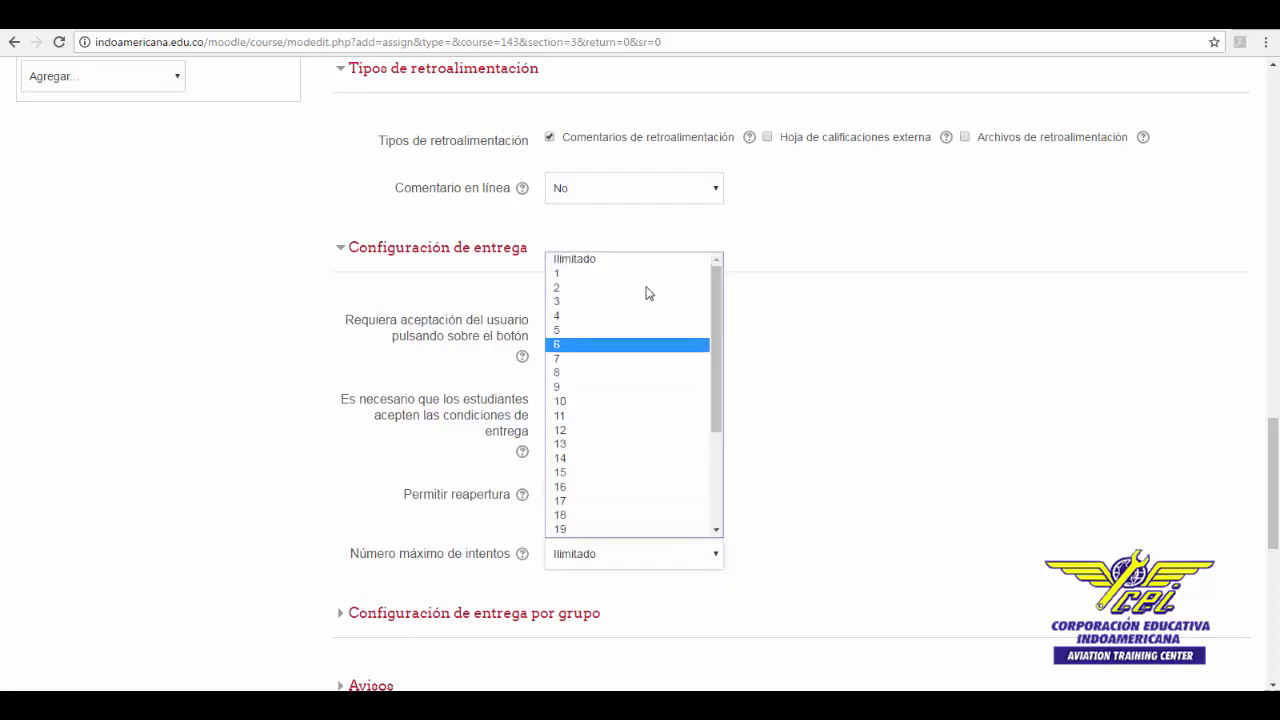
left_click(634, 259)
scroll(646, 306, "down", 3)
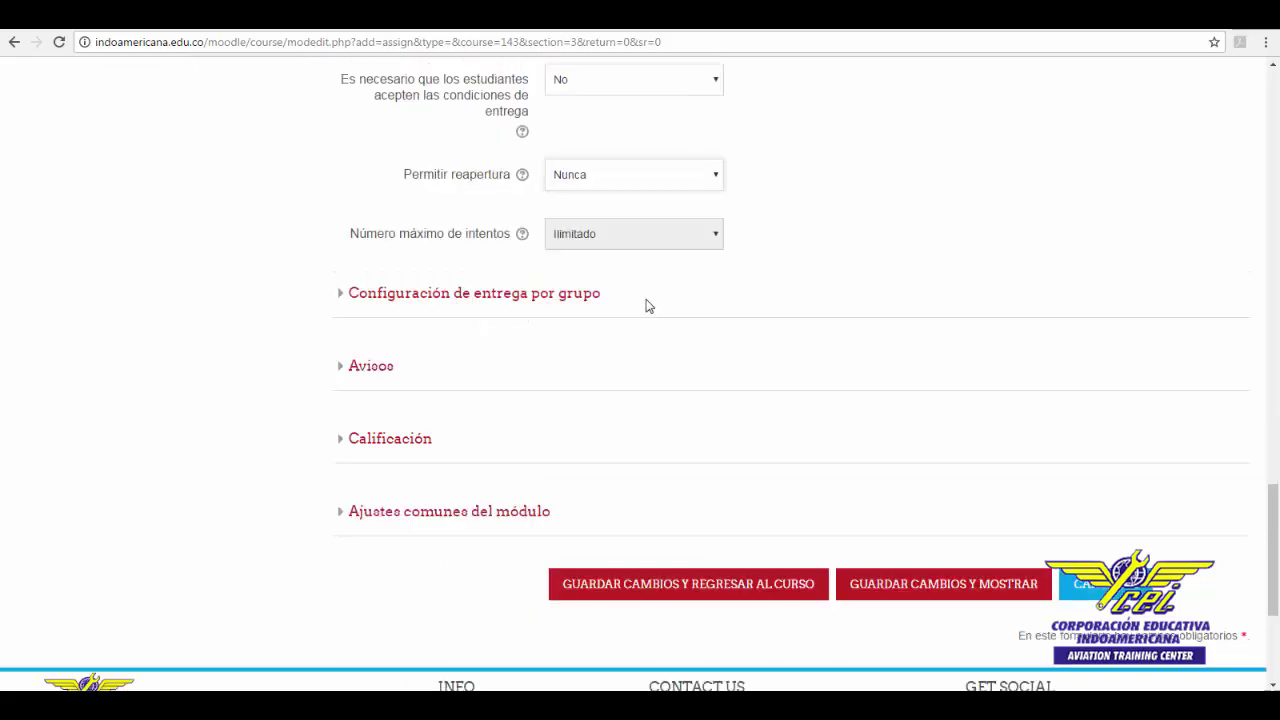
Enable Entrega por grupos in the group submission settings and leave the group membership requirement at No
left_click(516, 297)
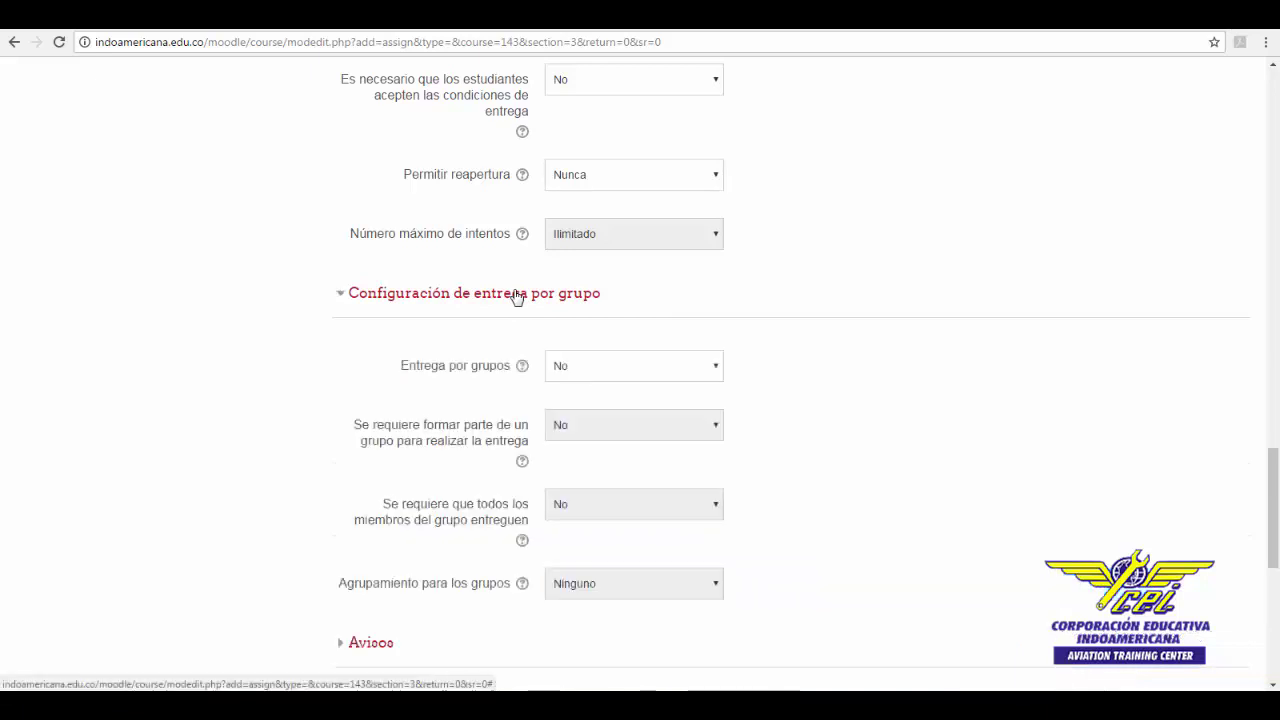
left_click(716, 368)
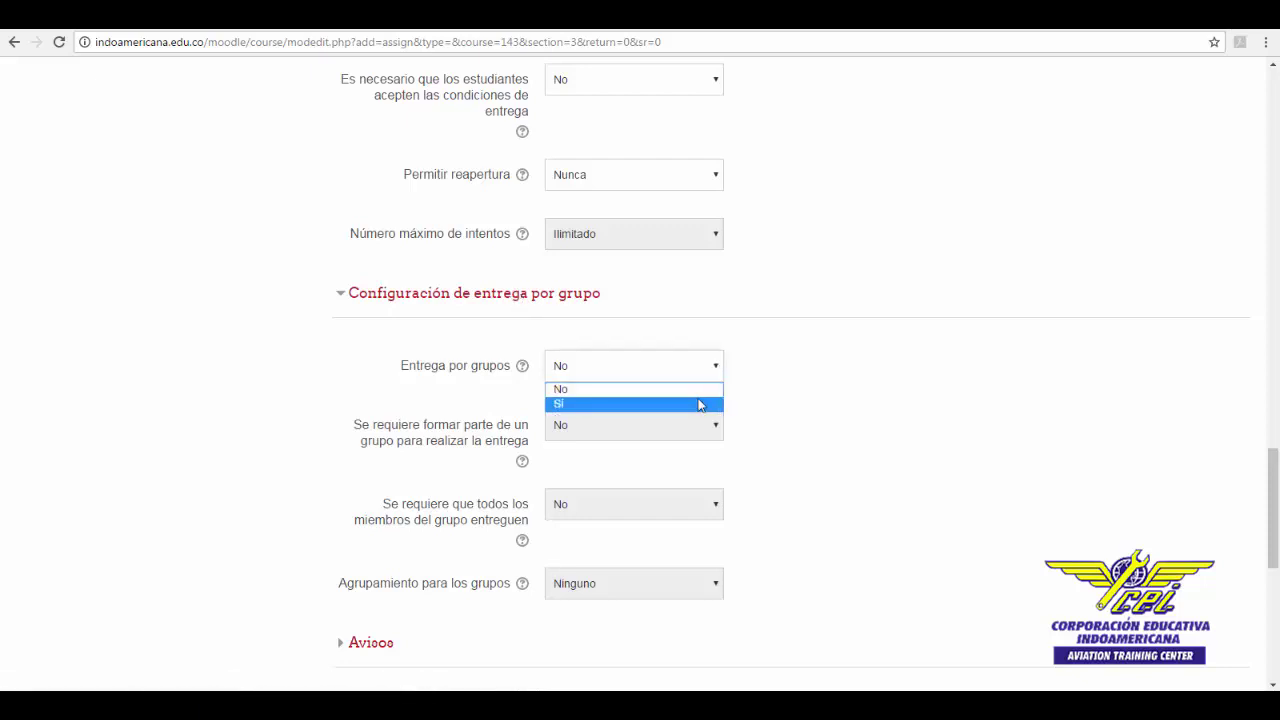
left_click(699, 404)
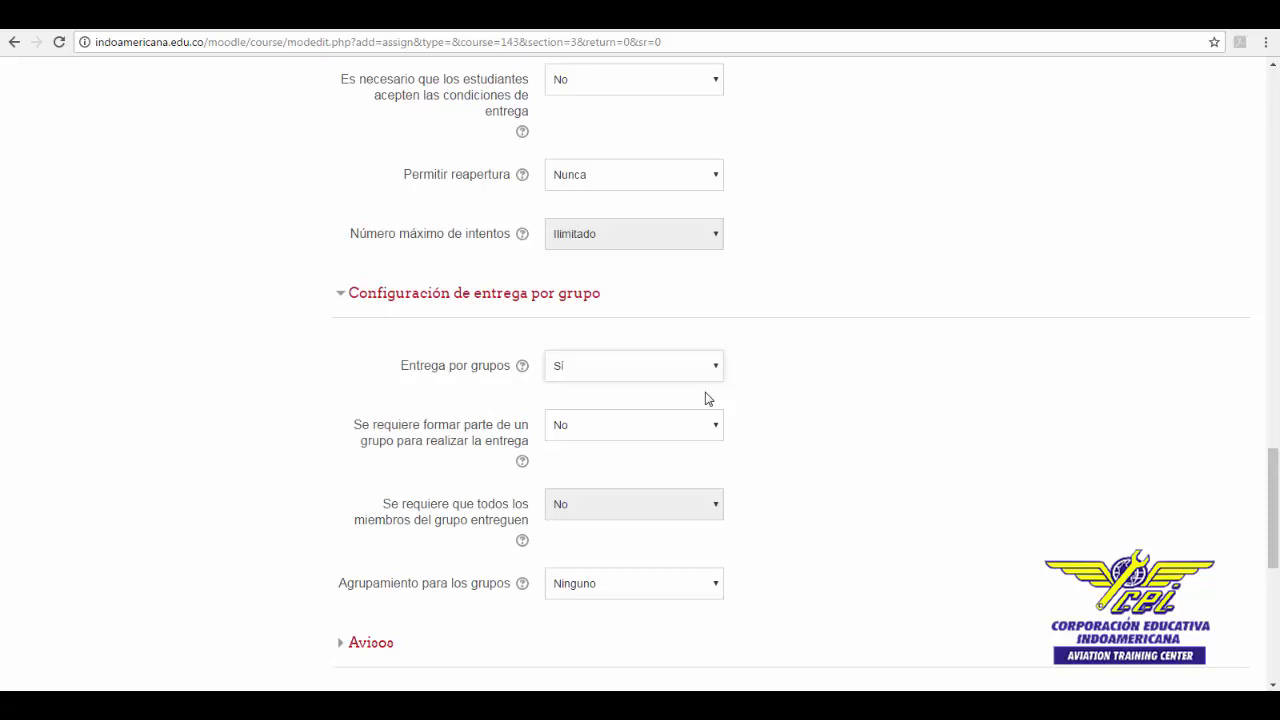
left_click(716, 430)
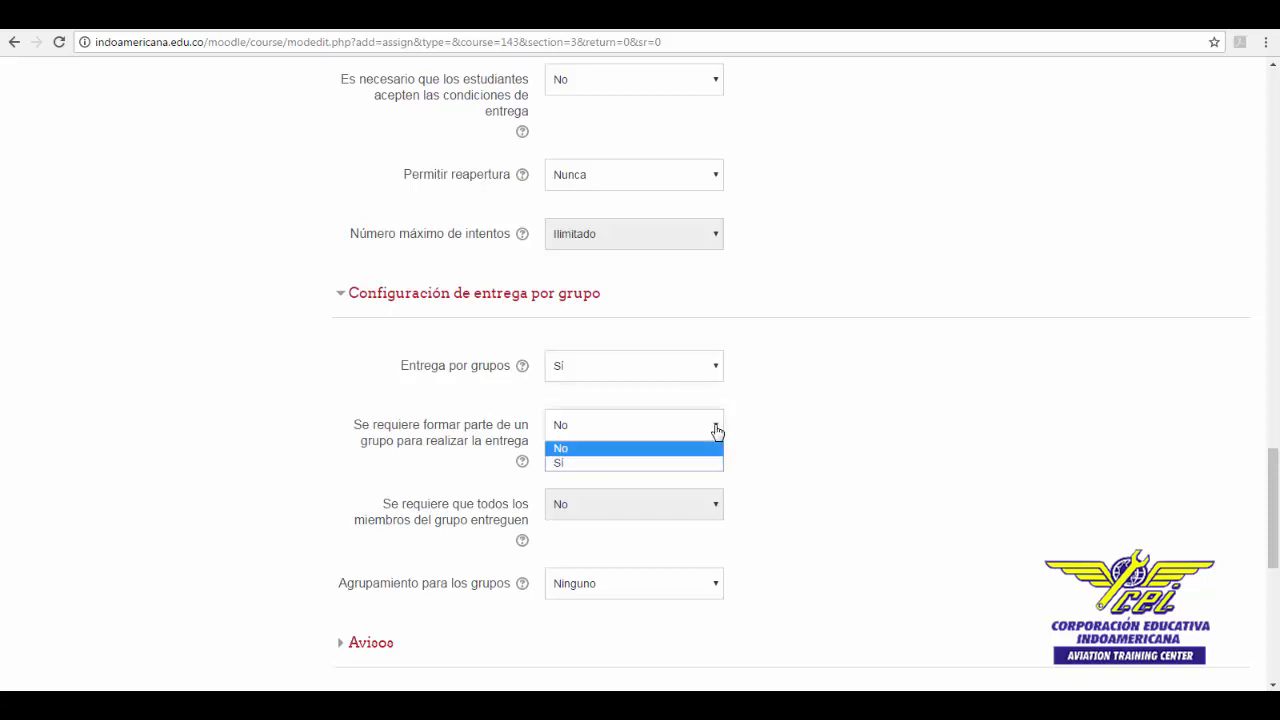
left_click(680, 449)
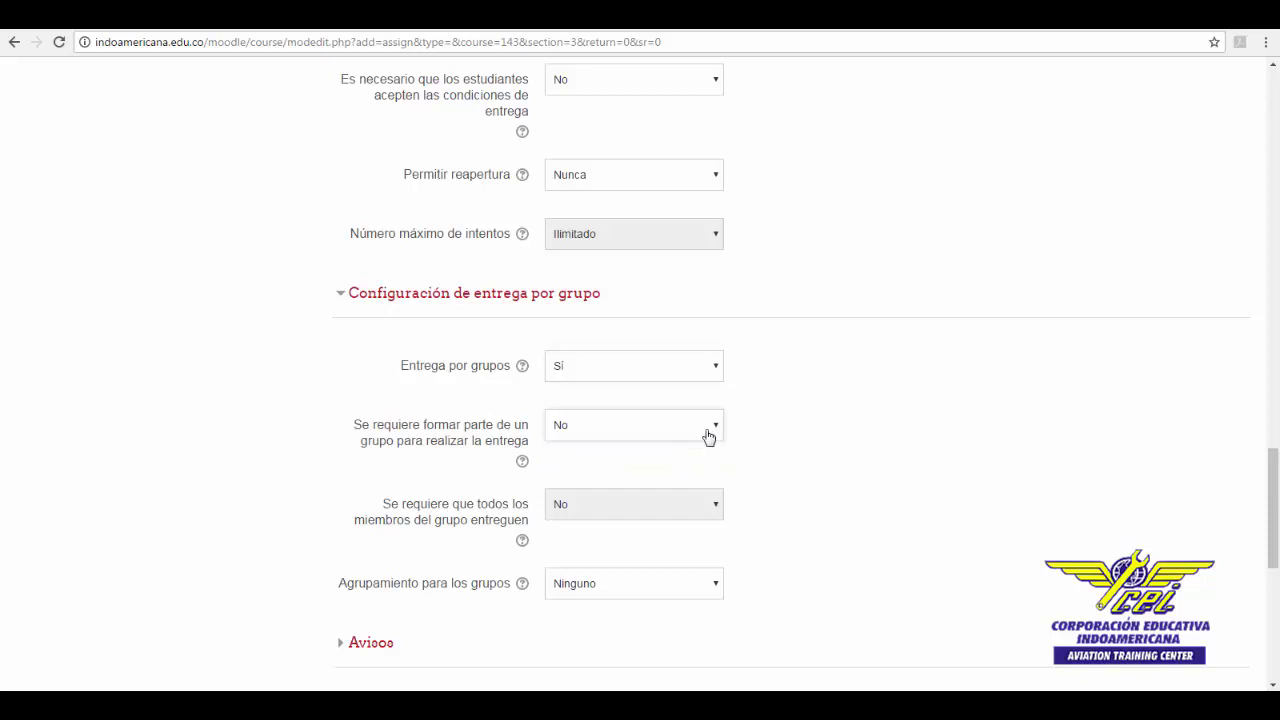
scroll(708, 436, "down", 2)
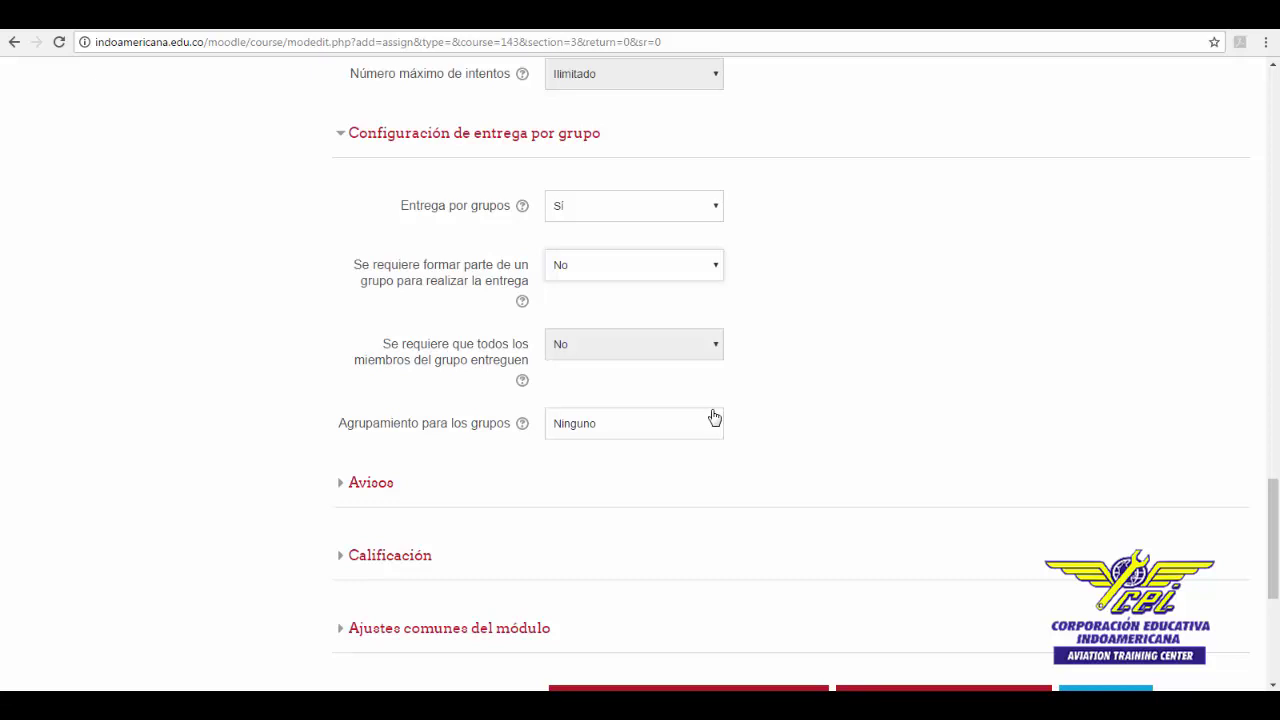
Expand the Avisos section and look through the options for notifying graders about submissions
scroll(371, 430, "down", 1)
left_click(371, 410)
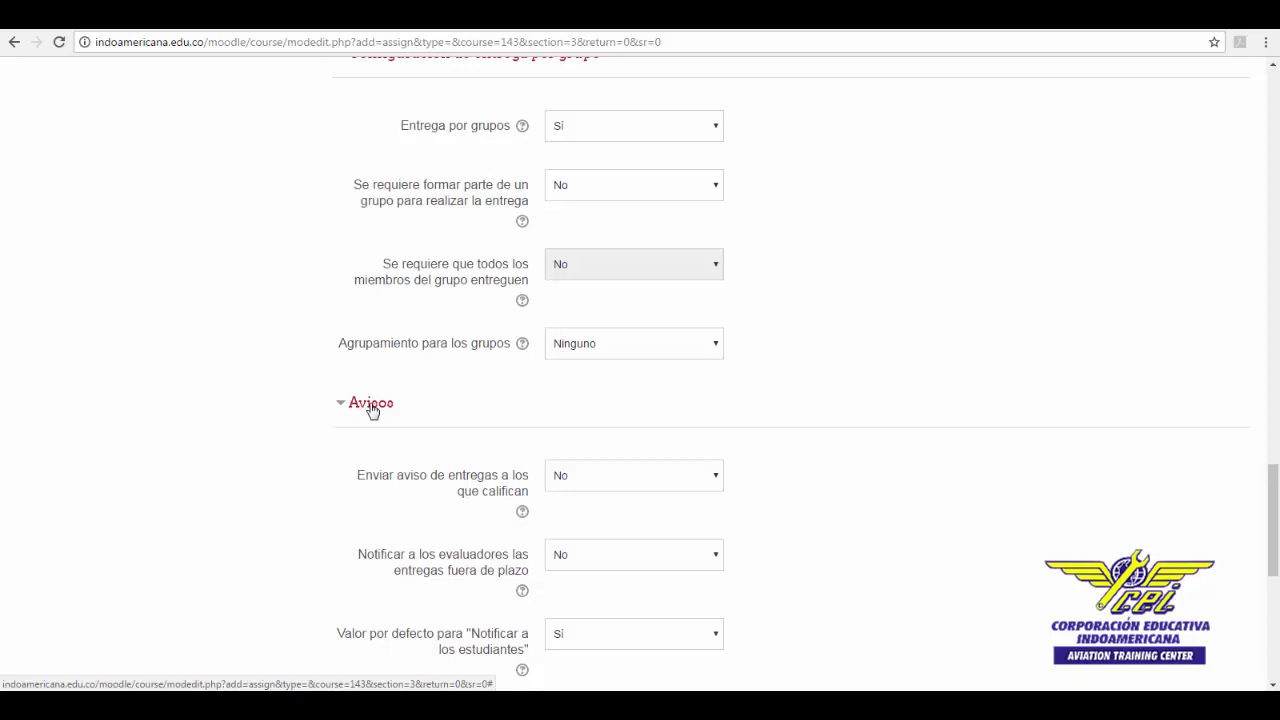
scroll(371, 410, "down", 1)
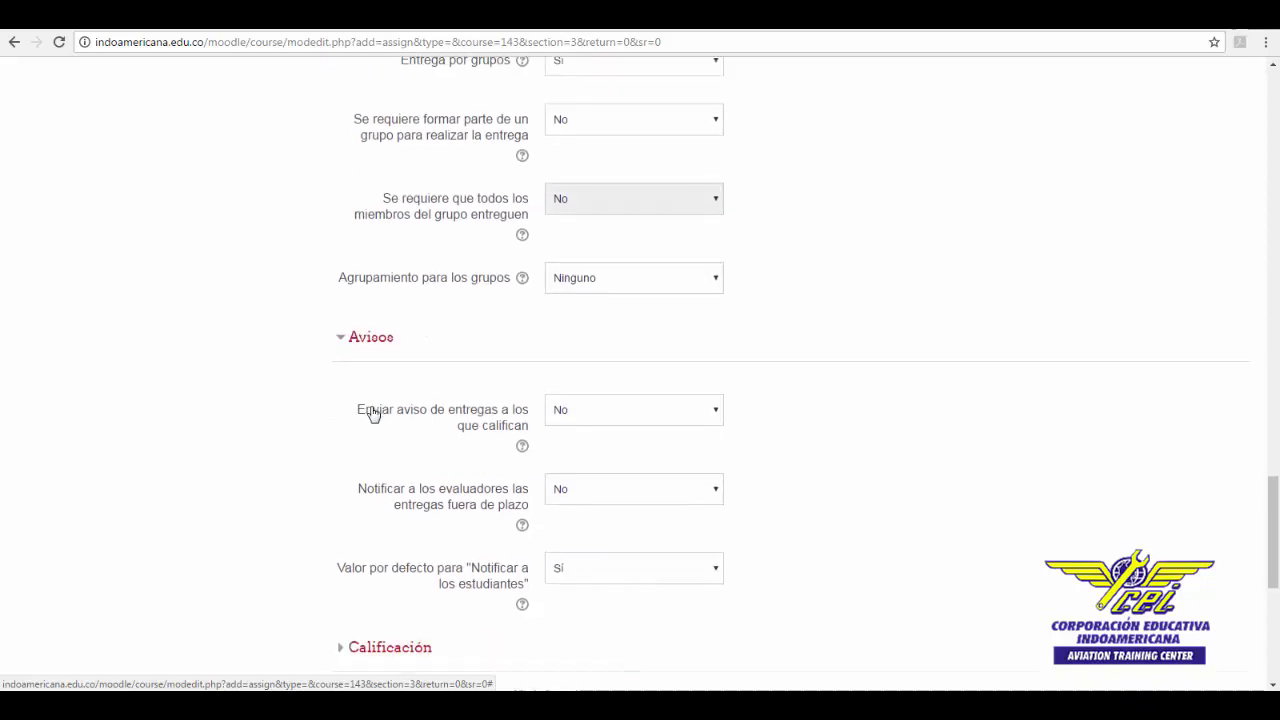
left_click(716, 395)
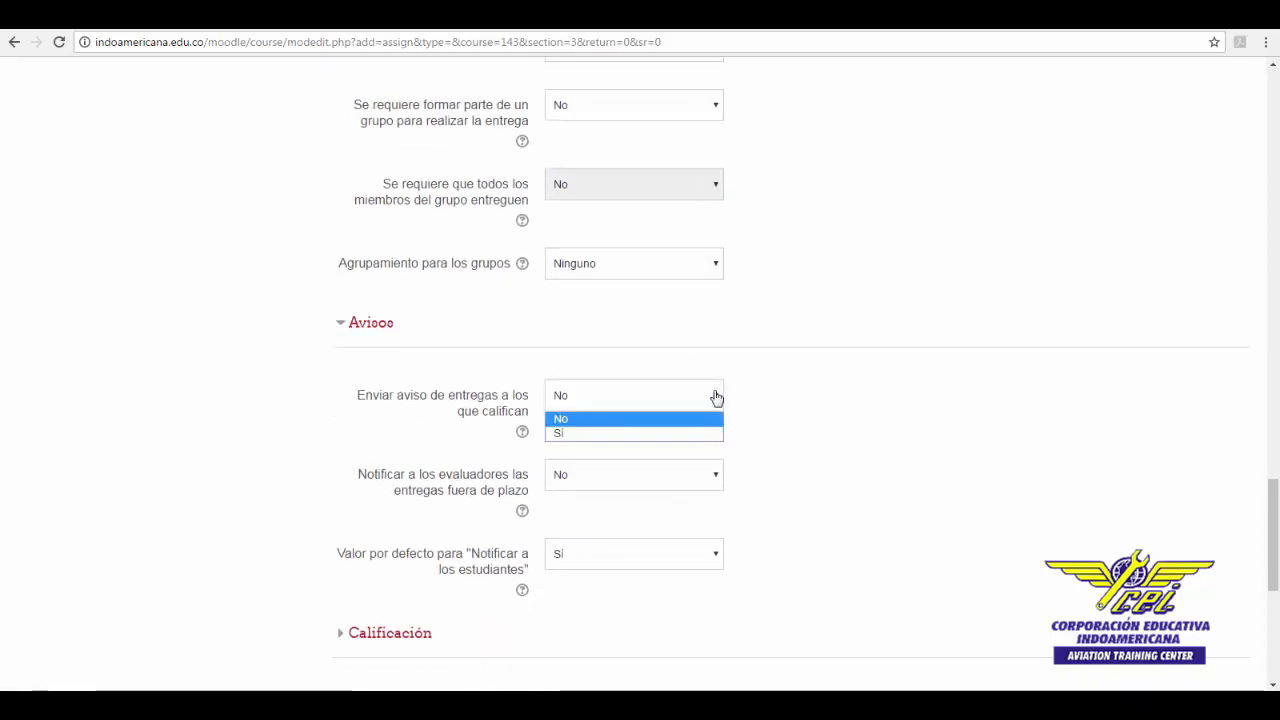
left_click(718, 398)
scroll(700, 380, "down", 3)
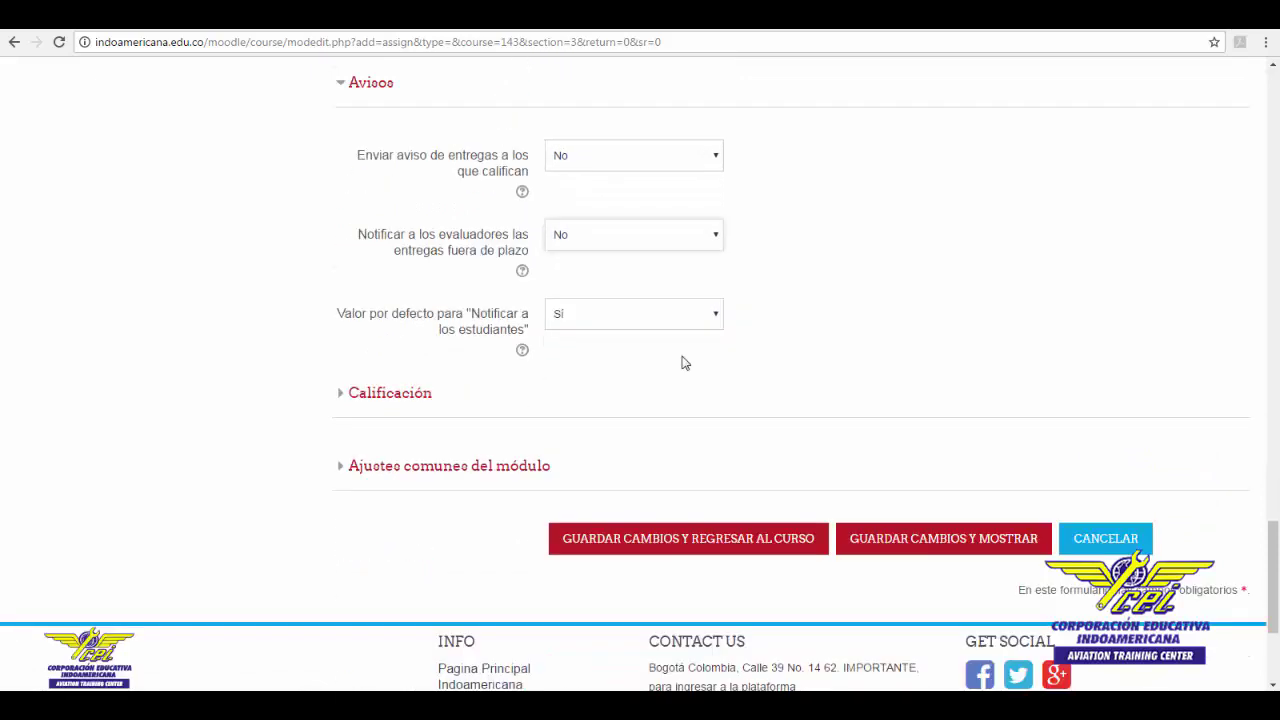
In the Calificación settings, keep Puntuación with a maximum score of 100 and set the passing grade to 60
left_click(390, 393)
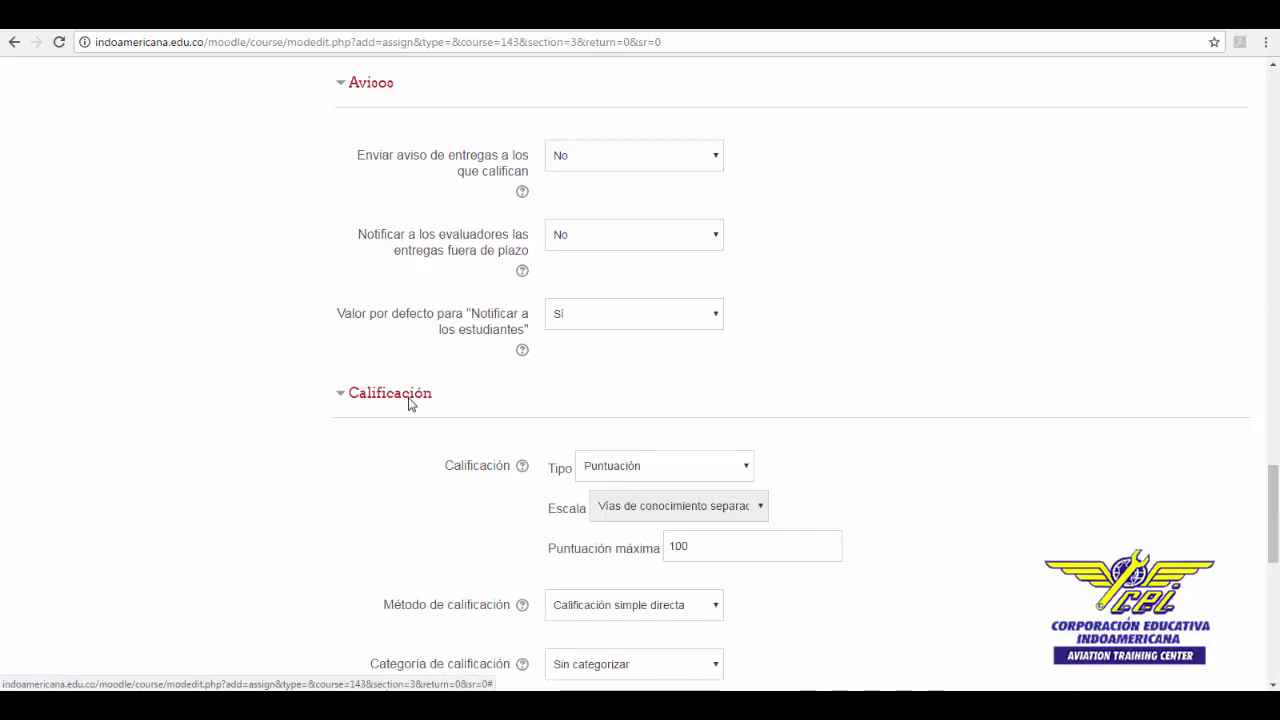
scroll(494, 400, "down", 3)
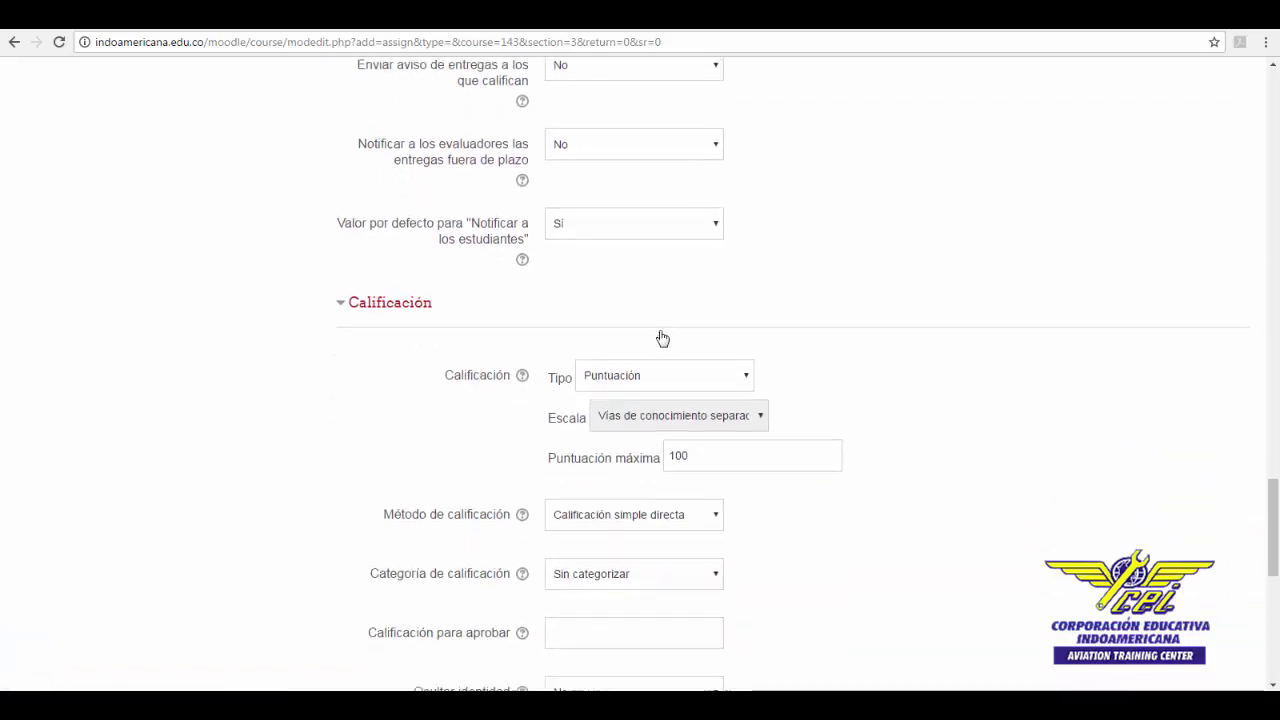
left_click(744, 305)
left_click(746, 305)
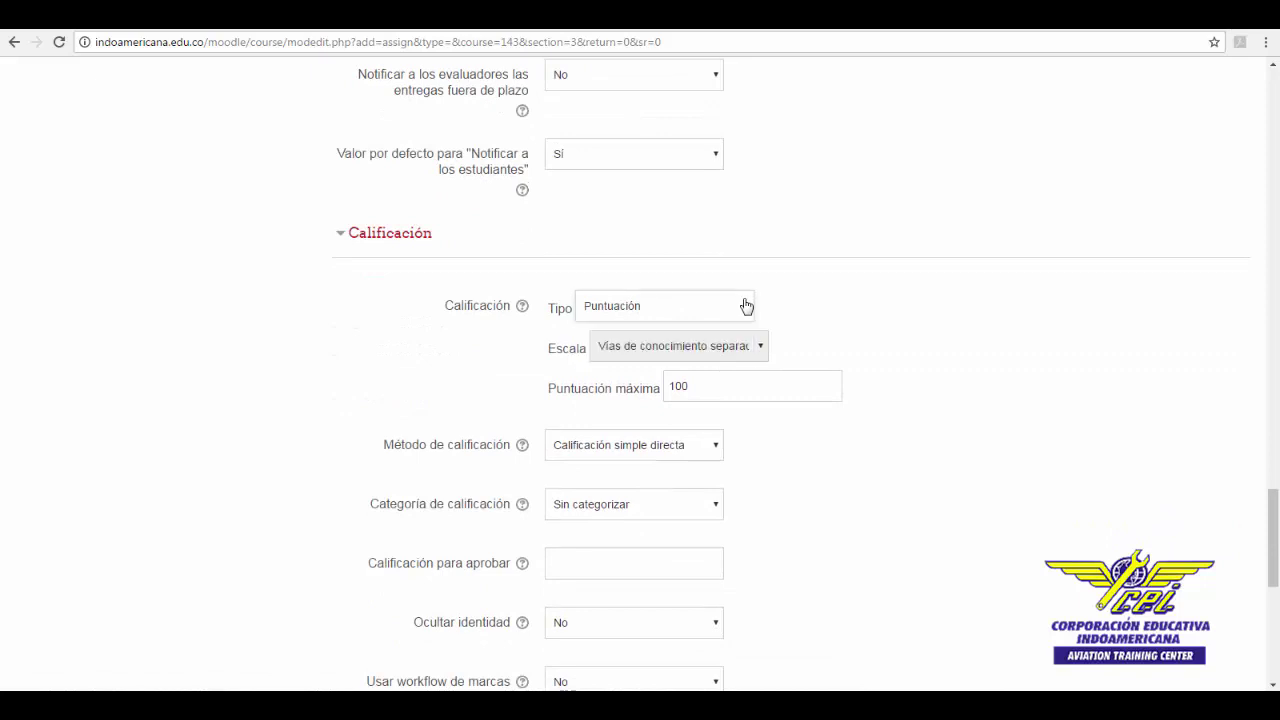
scroll(746, 305, "down", 1)
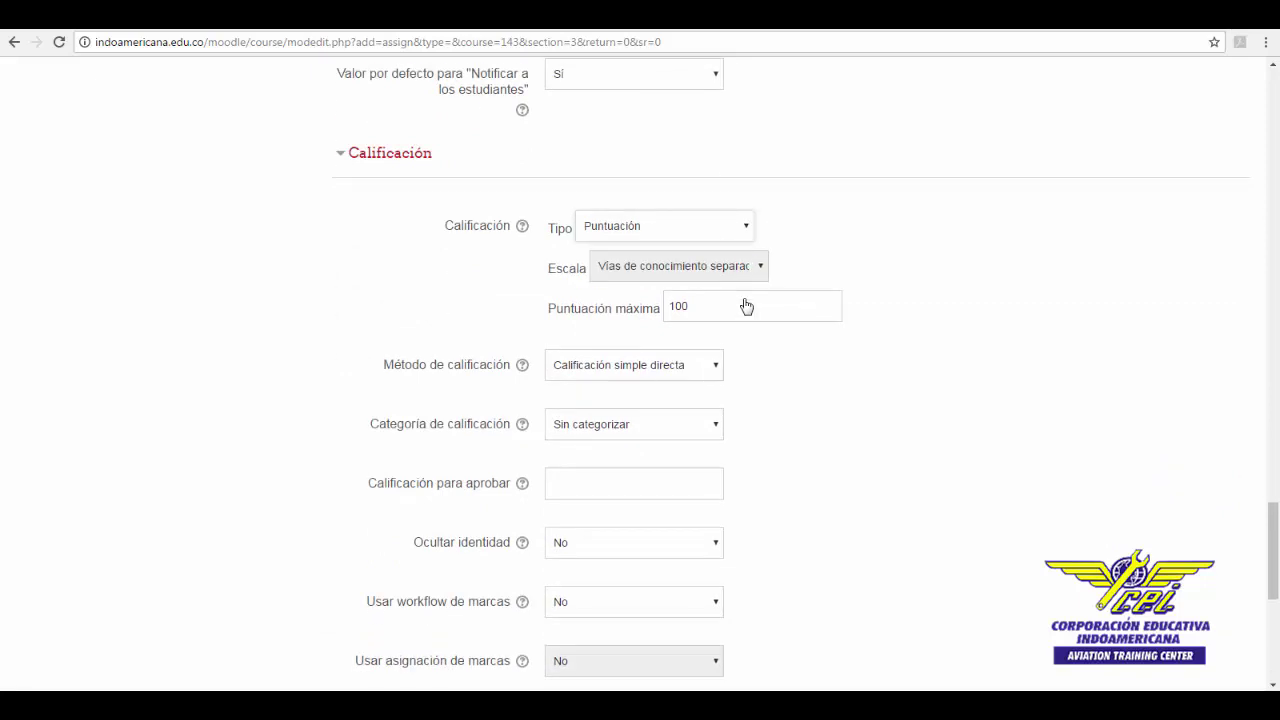
left_click(720, 308)
left_click_drag(689, 310, 657, 320)
left_click(712, 304)
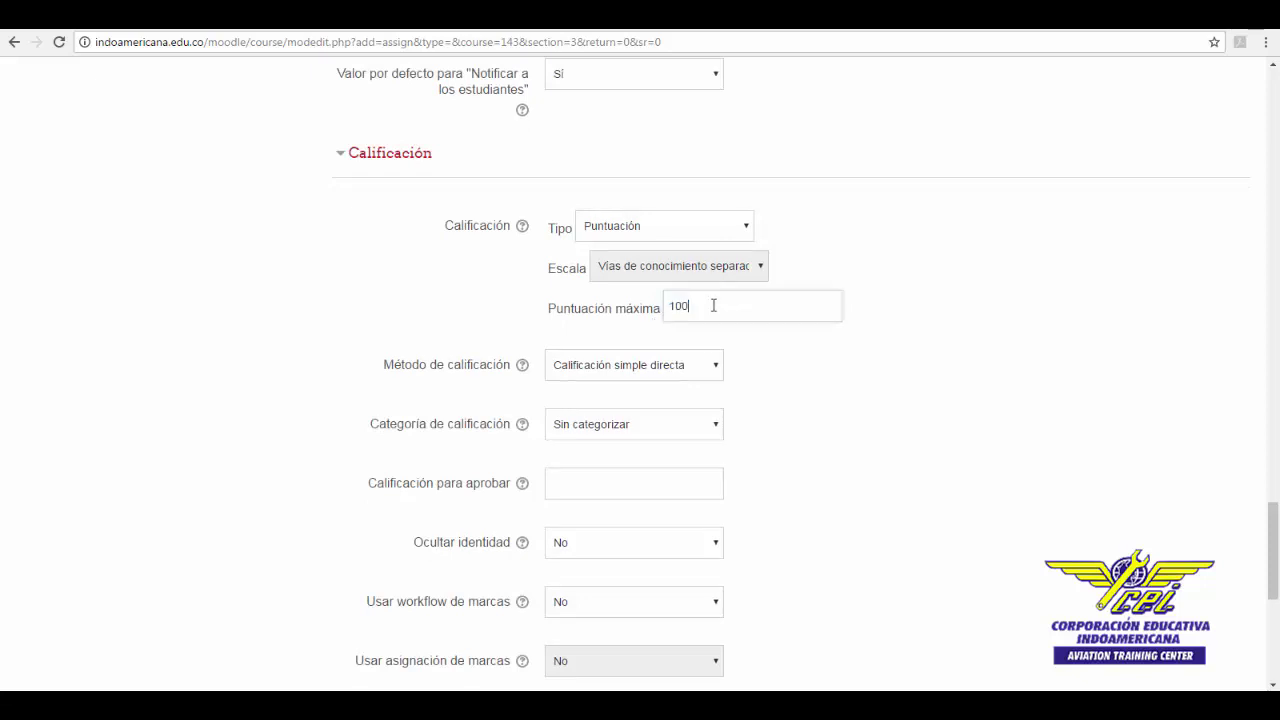
scroll(708, 308, "down", 1)
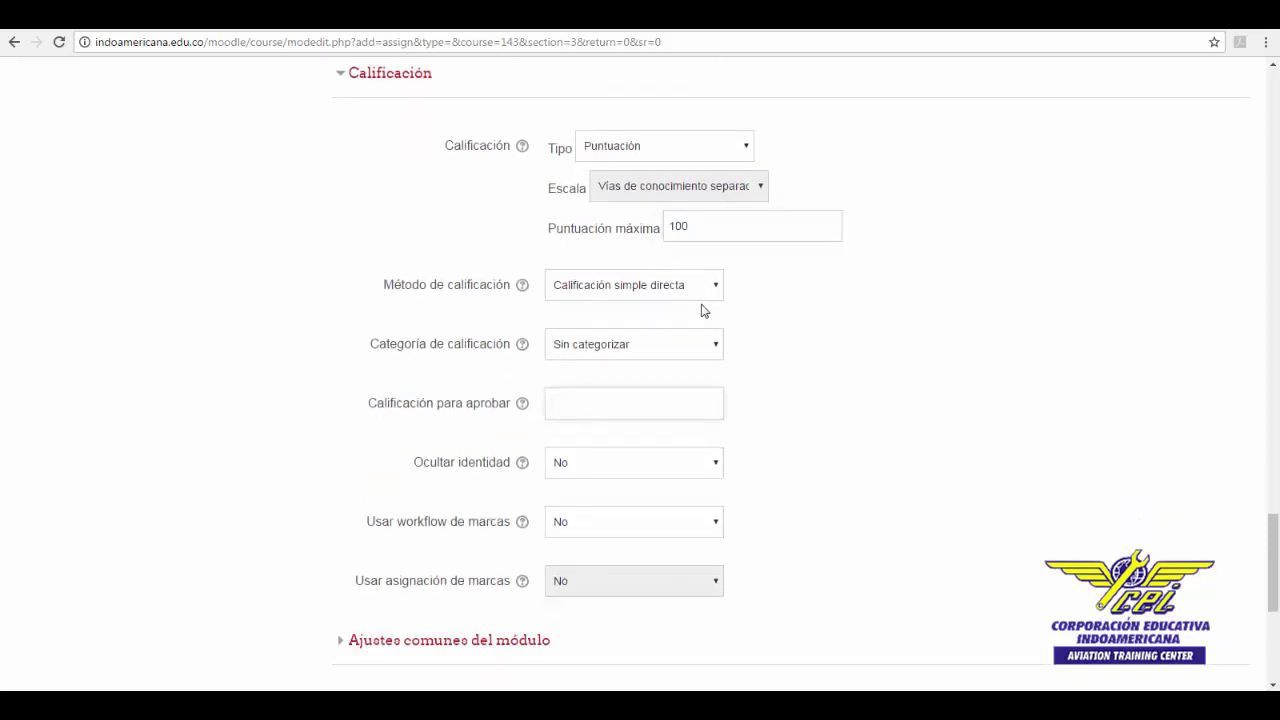
type("60")
Review the common module settings, save the assignment and return to the course page to locate it in Tema 3
scroll(752, 343, "down", 1)
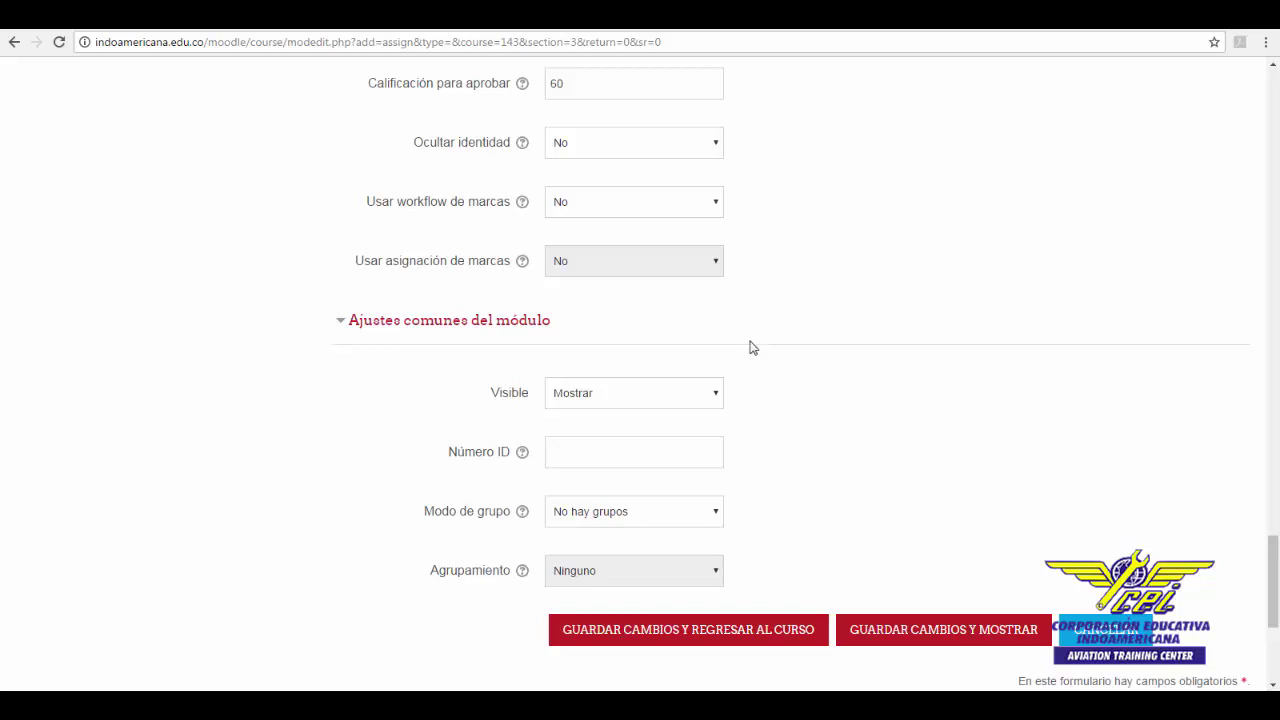
key("Tab")
scroll(833, 396, "down", 2)
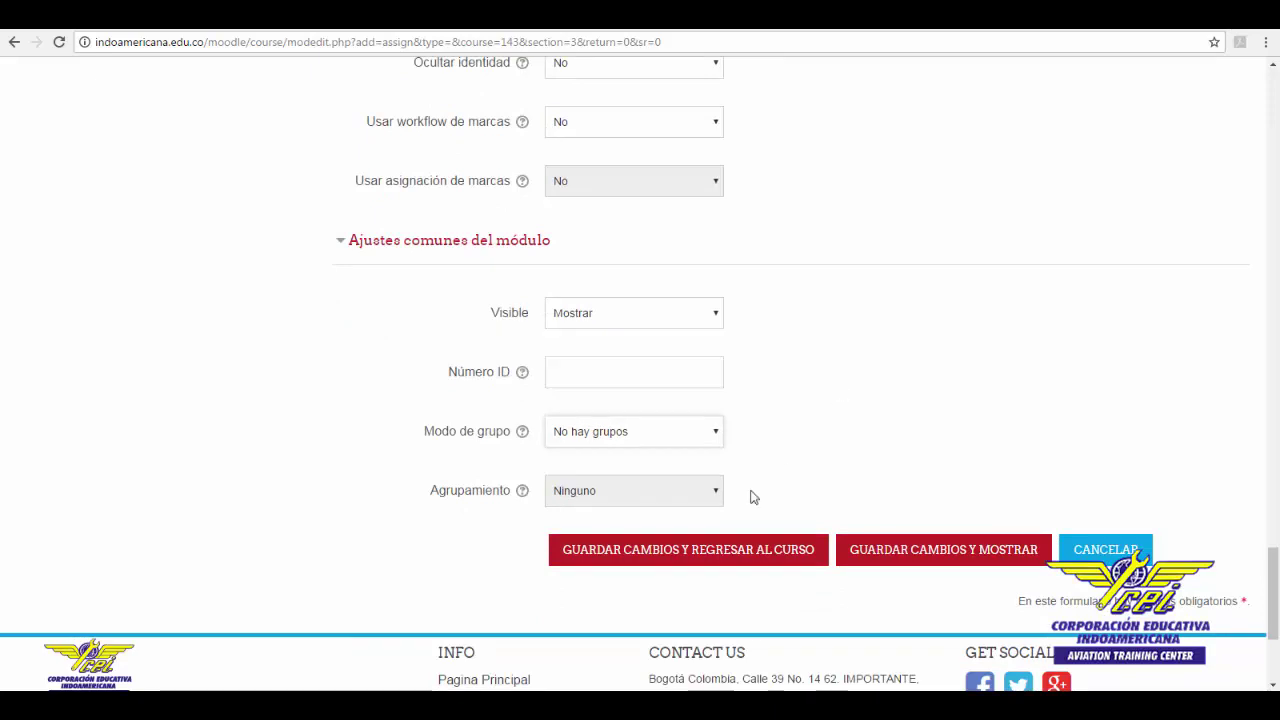
left_click(735, 551)
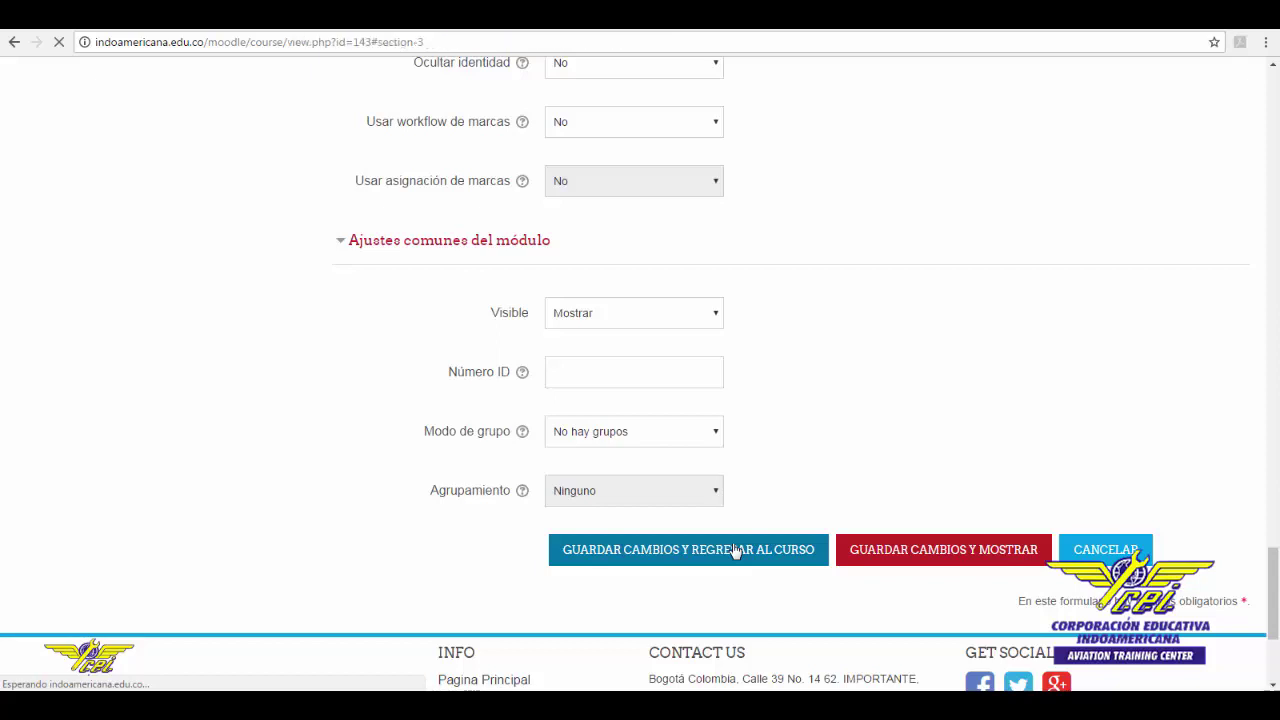
scroll(500, 283, "up", 2)
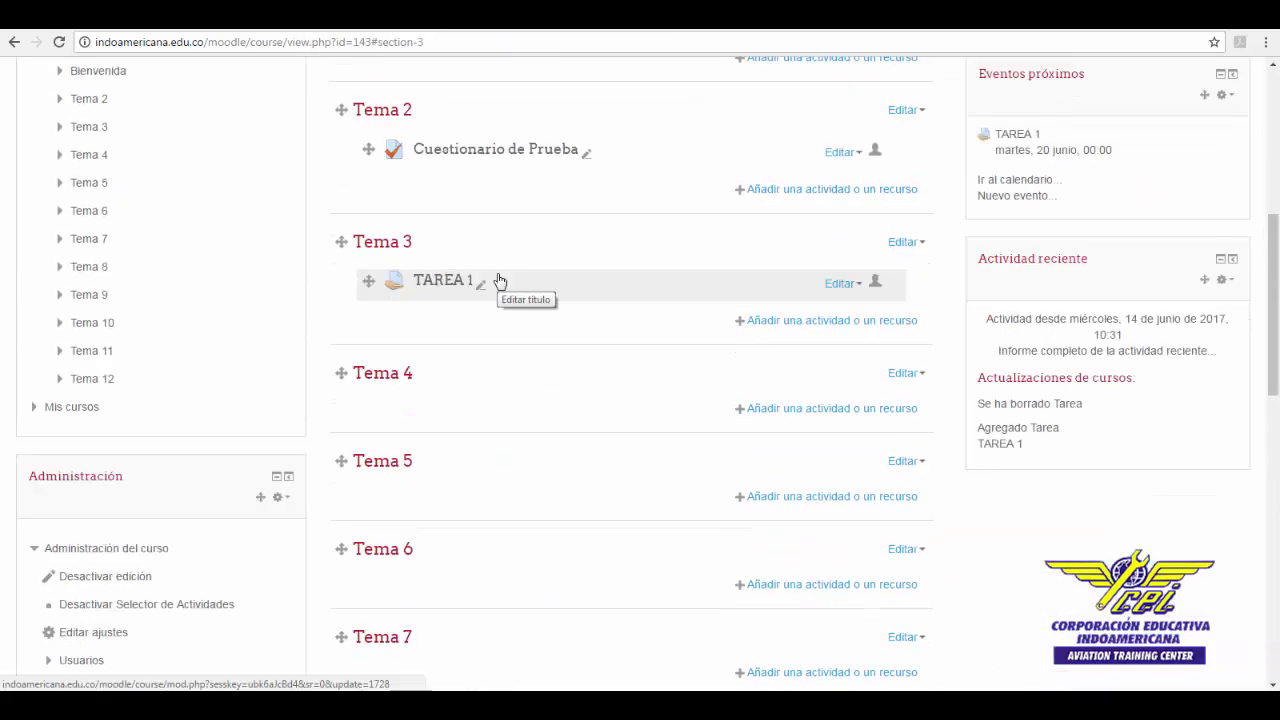